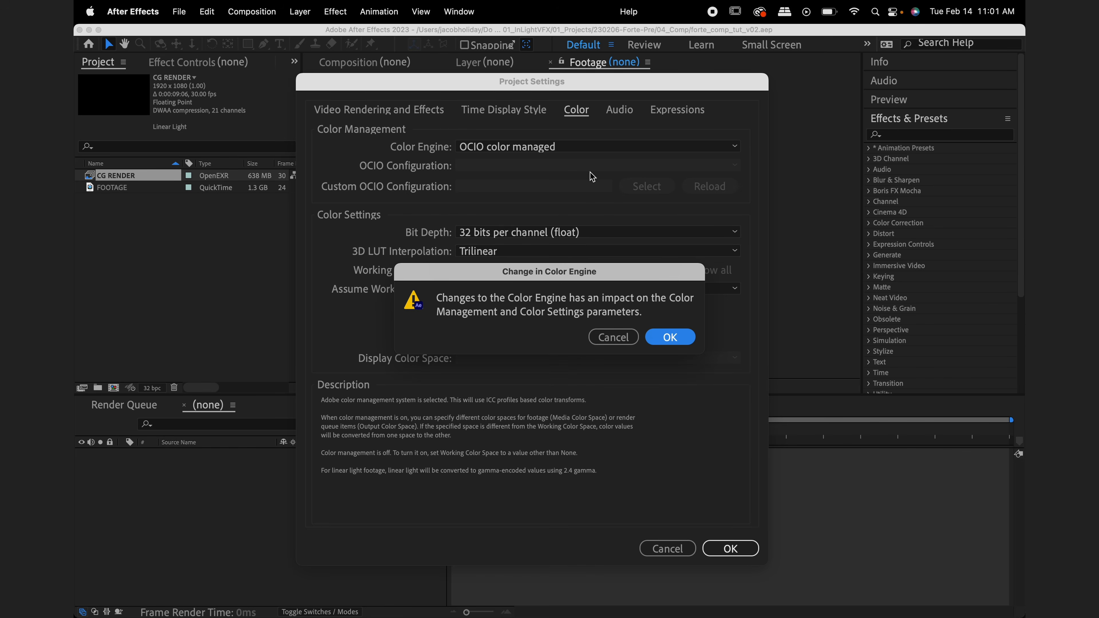
Accept the switch to the OCIO color managed engine and use ACES 1.2 as the OCIO configuration
left_click(670, 337)
left_click(616, 173)
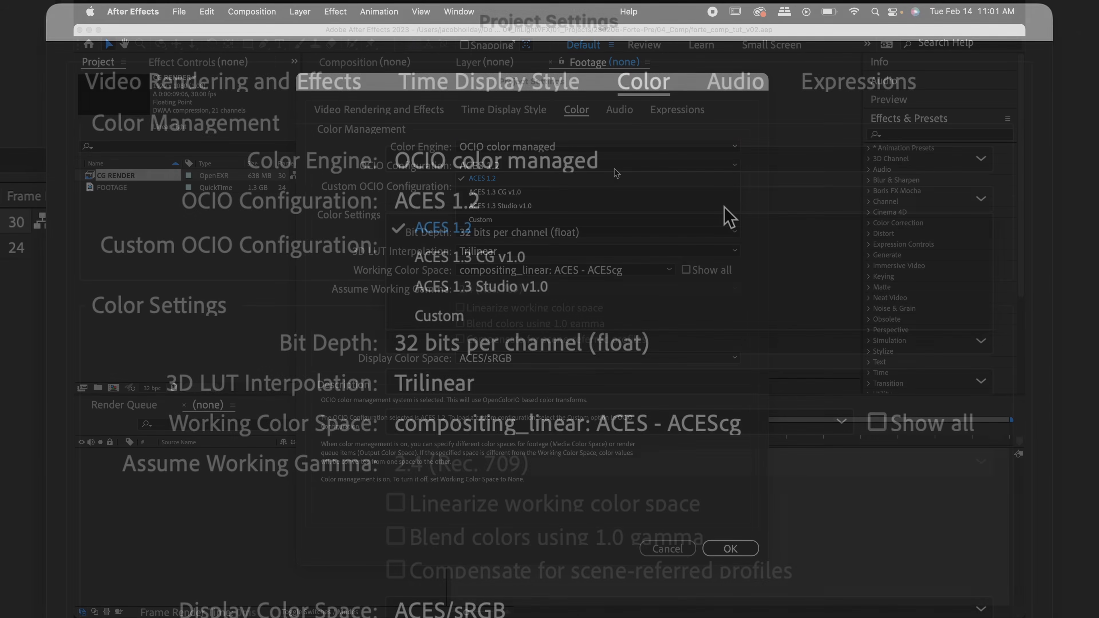
left_click(724, 207)
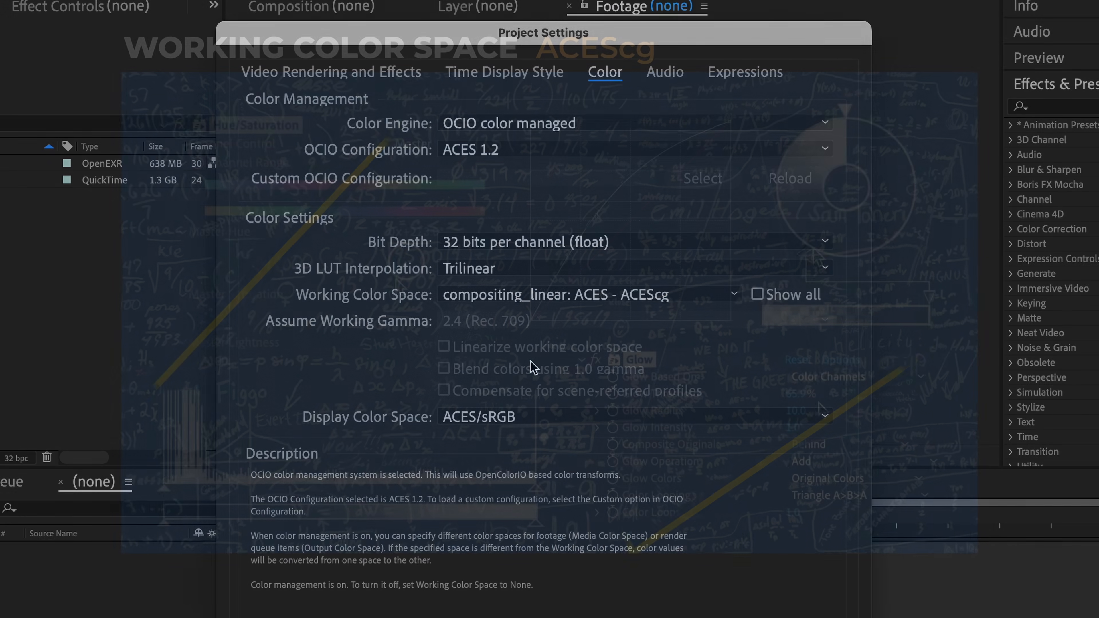
Apply the project settings with compositing_linear: ACES - ACEScg as working color space and ACES/sRGB as display color space
left_click(682, 300)
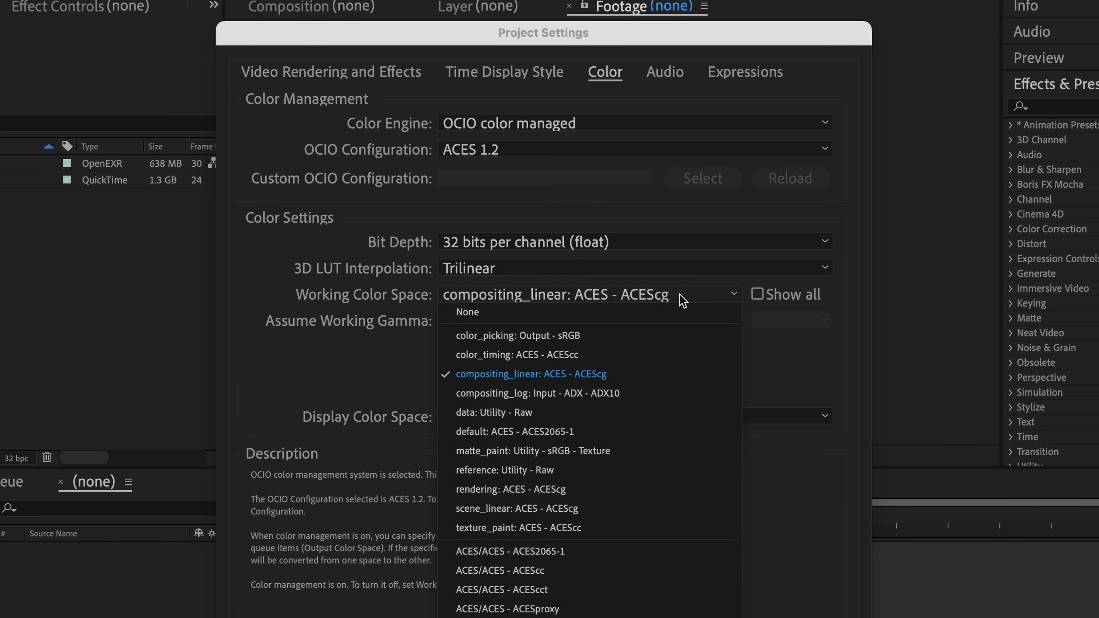
left_click(682, 300)
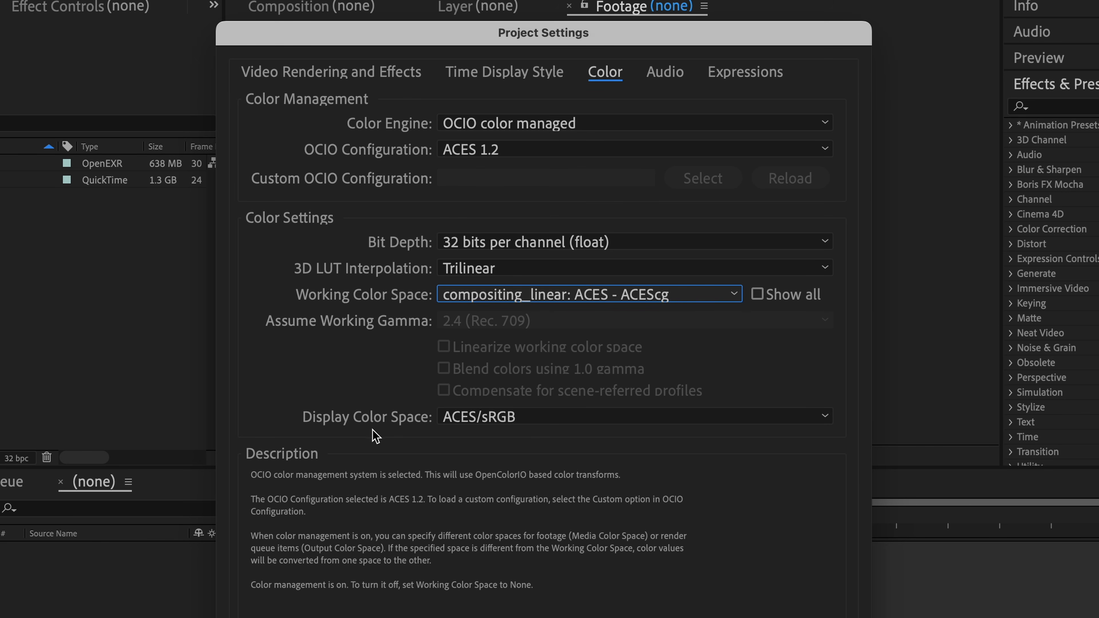
left_click(565, 421)
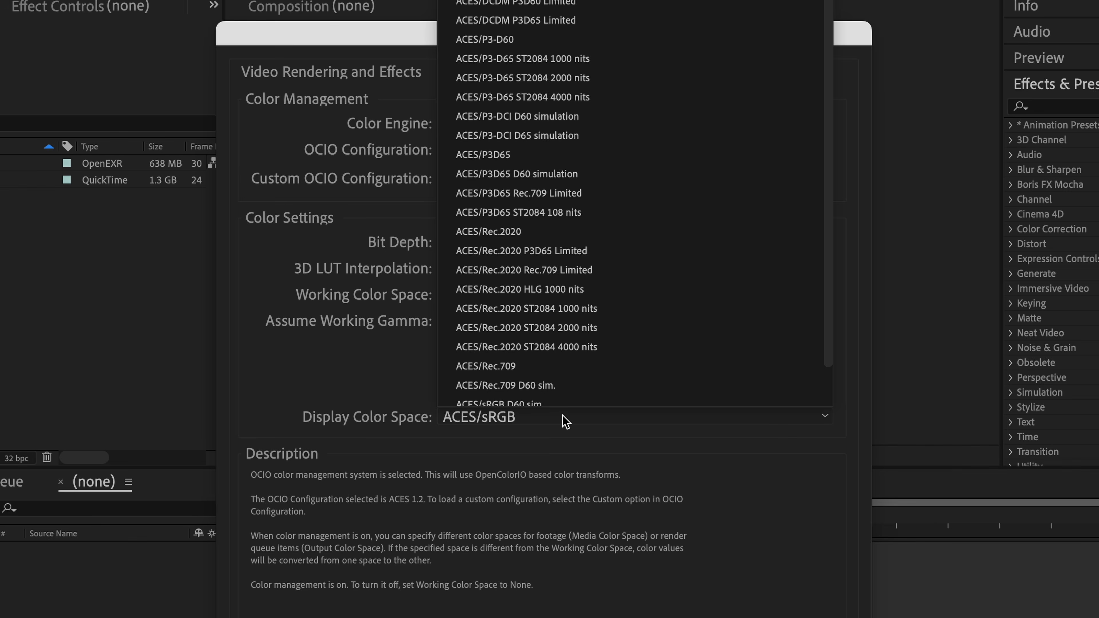
left_click(565, 420)
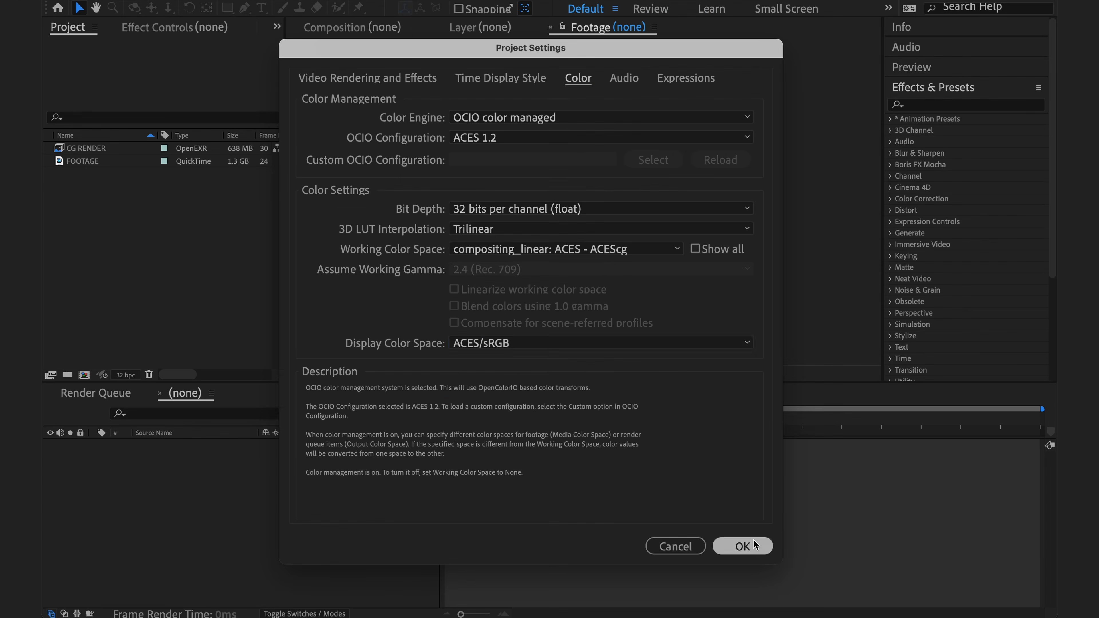
left_click(753, 540)
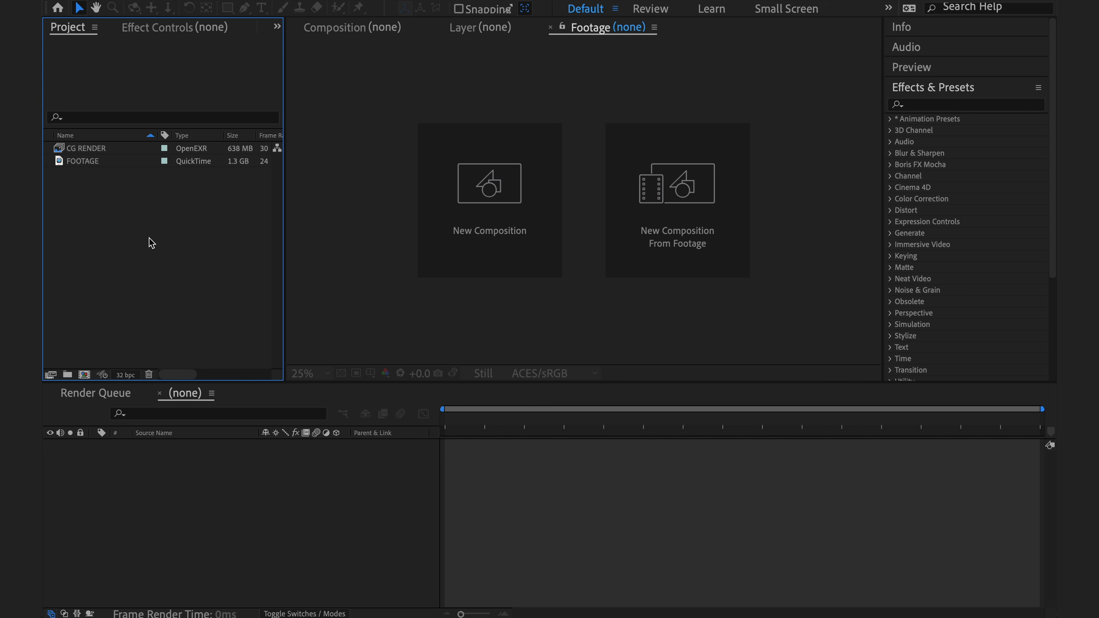
Interpret the CG RENDER footage with ACES/ACES - ACEScg as its override media color space
left_click(128, 148)
right_click(128, 149)
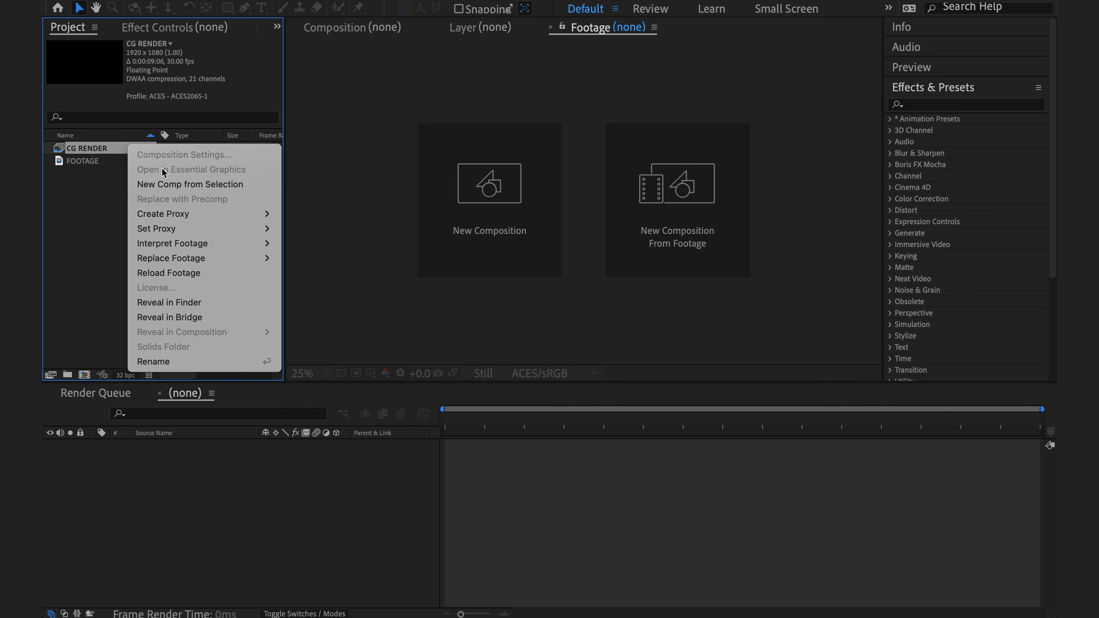
mouse_move(233, 244)
left_click(325, 244)
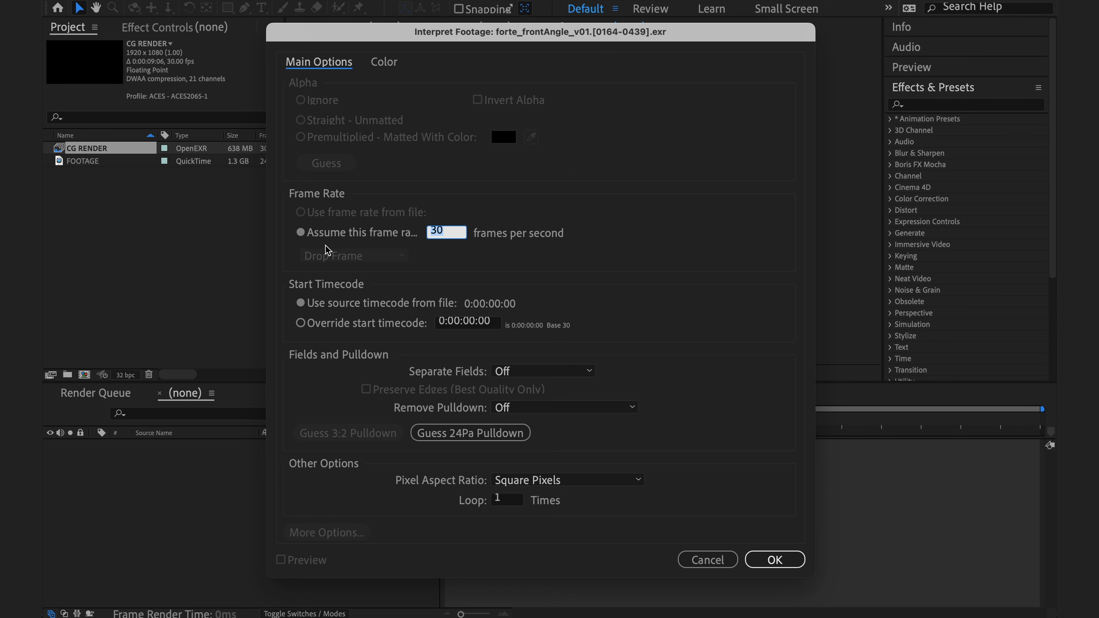
left_click(393, 65)
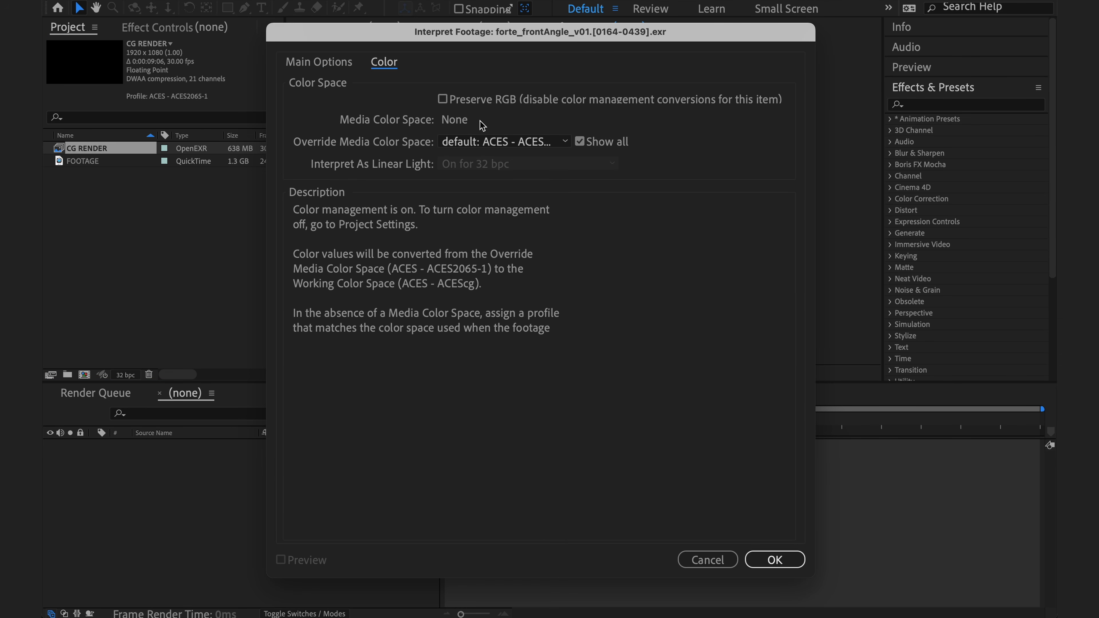
left_click(524, 145)
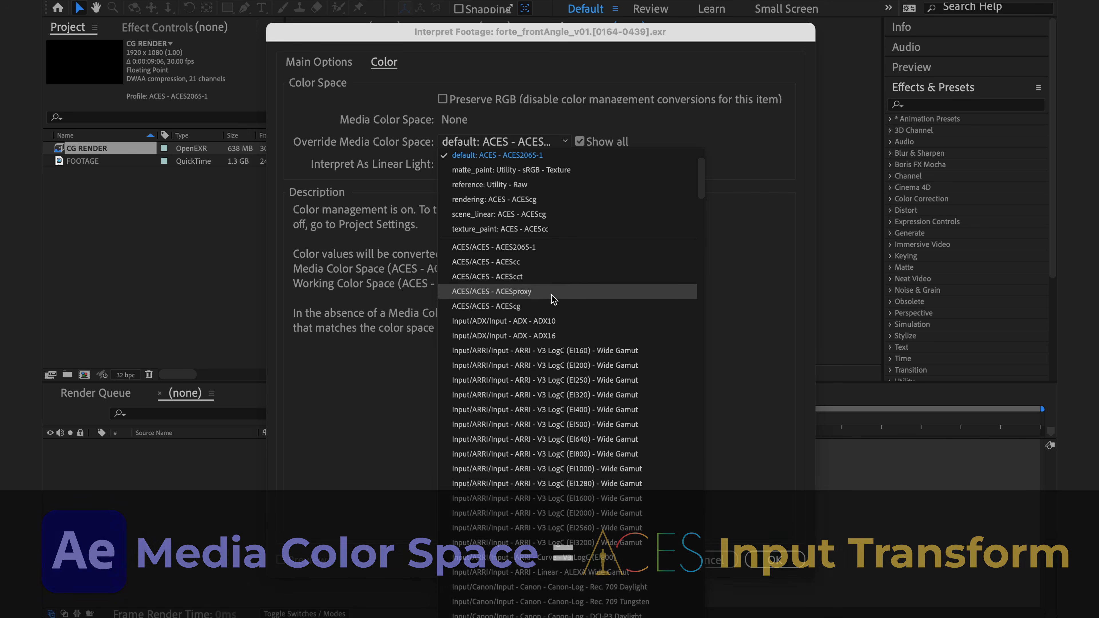
left_click(551, 306)
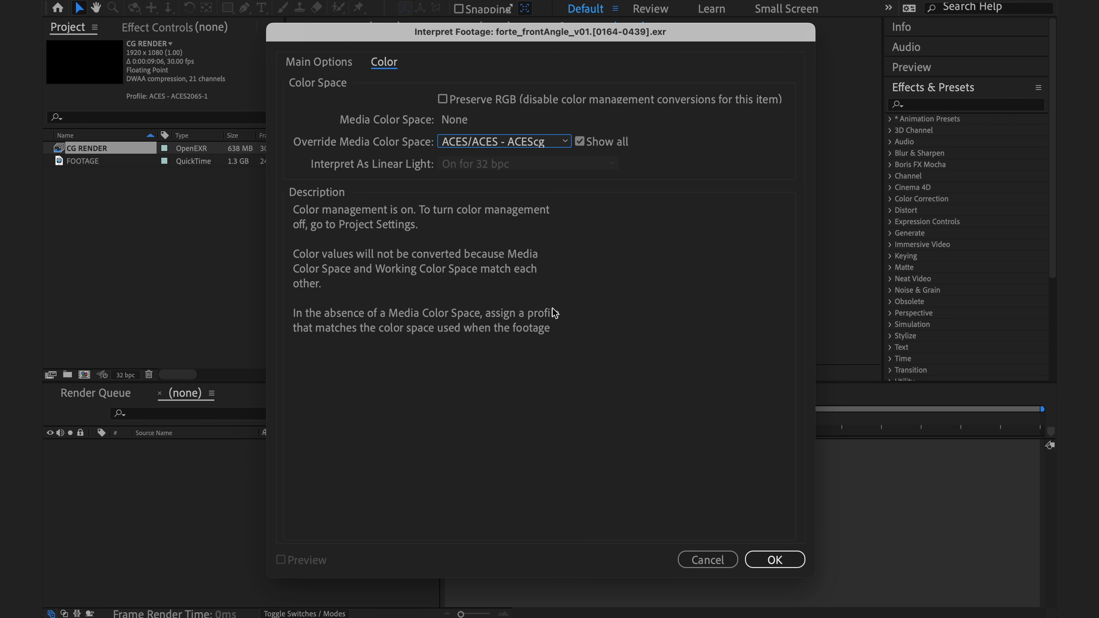
left_click(801, 563)
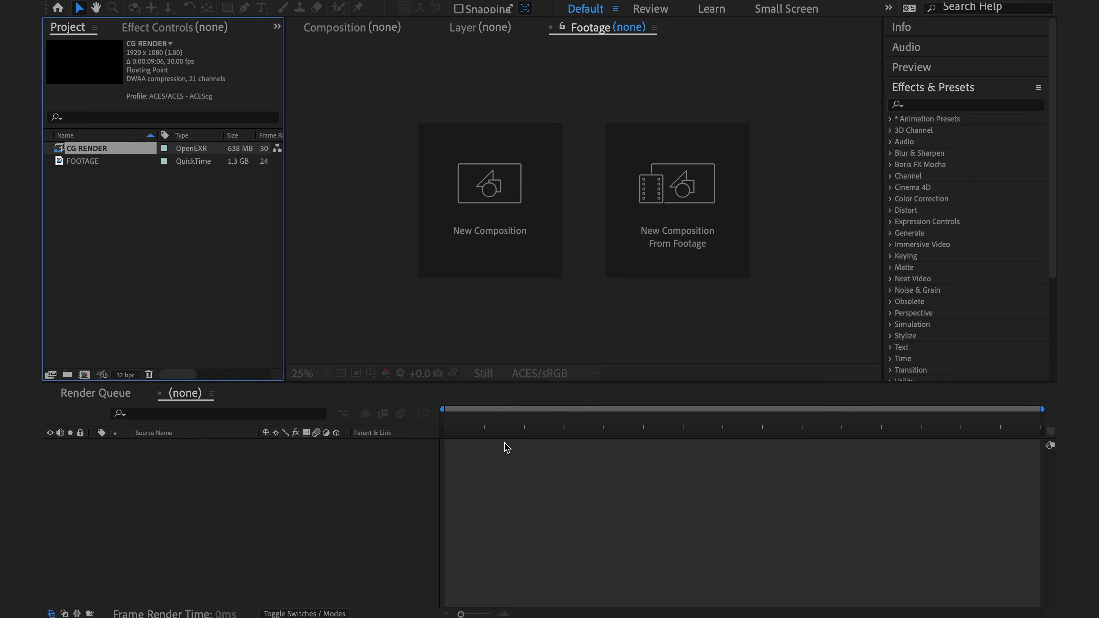
Interpret the FOOTAGE clip with Input/Panasonic/Input - Panasonic - V-Log - V-Gamut as its override media color space
right_click(130, 161)
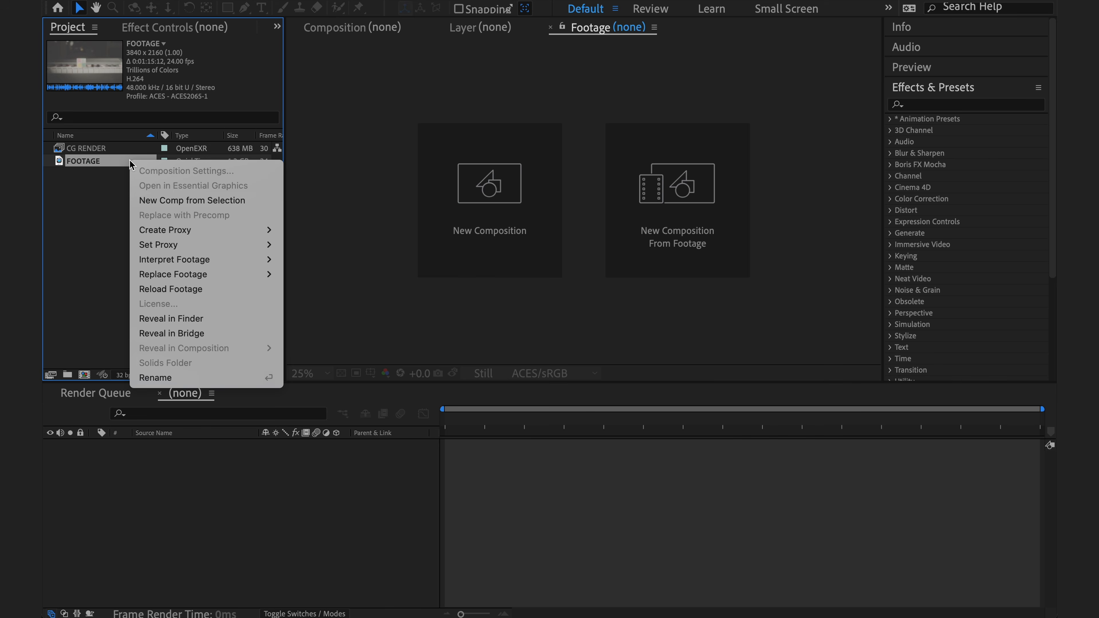
mouse_move(216, 259)
left_click(318, 260)
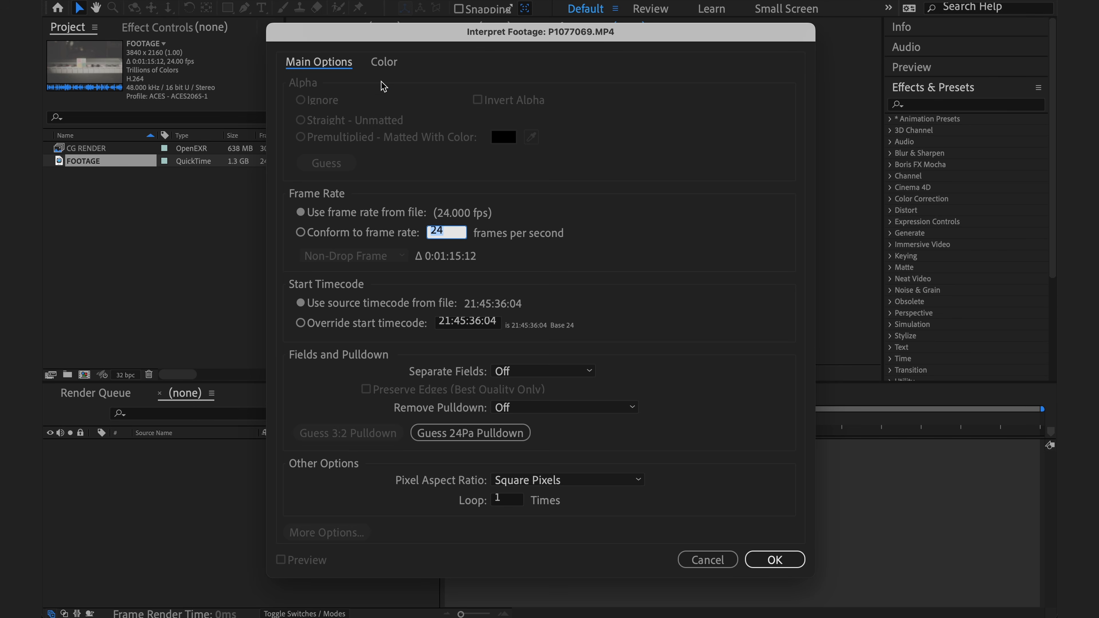
left_click(384, 61)
left_click(505, 142)
scroll(606, 303, "down", 8)
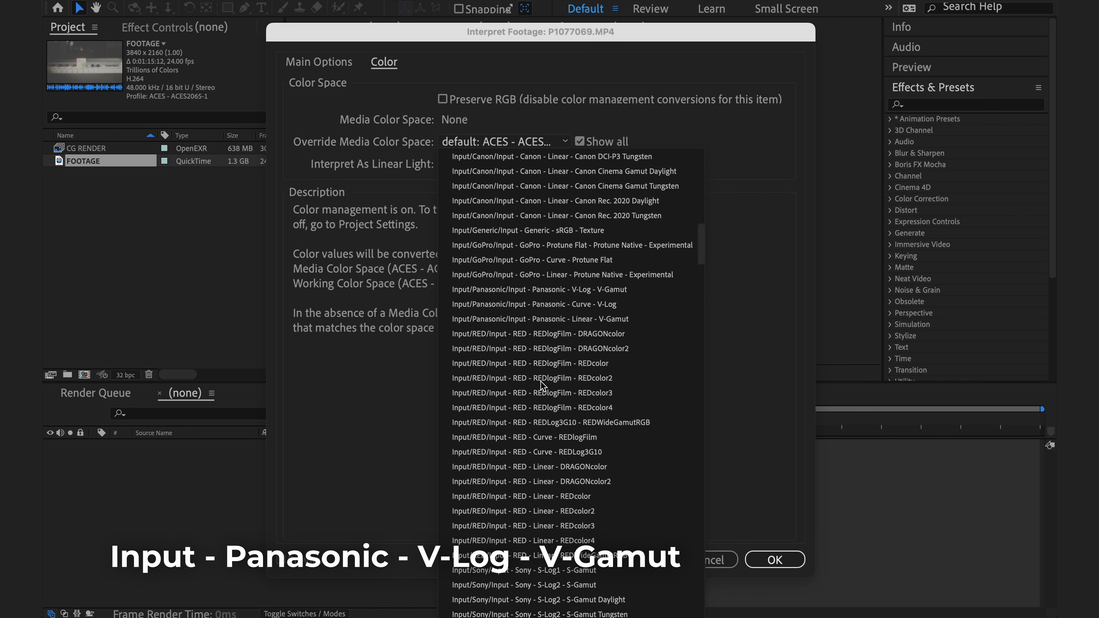
left_click(635, 290)
left_click(775, 559)
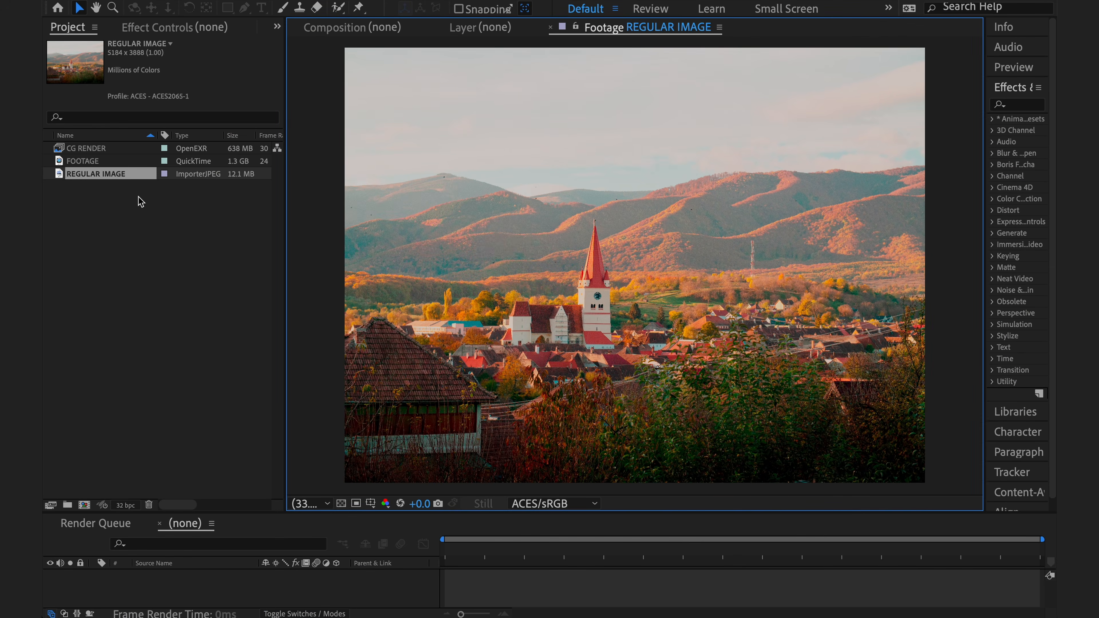
Interpret REGULAR IMAGE with Output/Output - sRGB as its override media color space
right_click(135, 177)
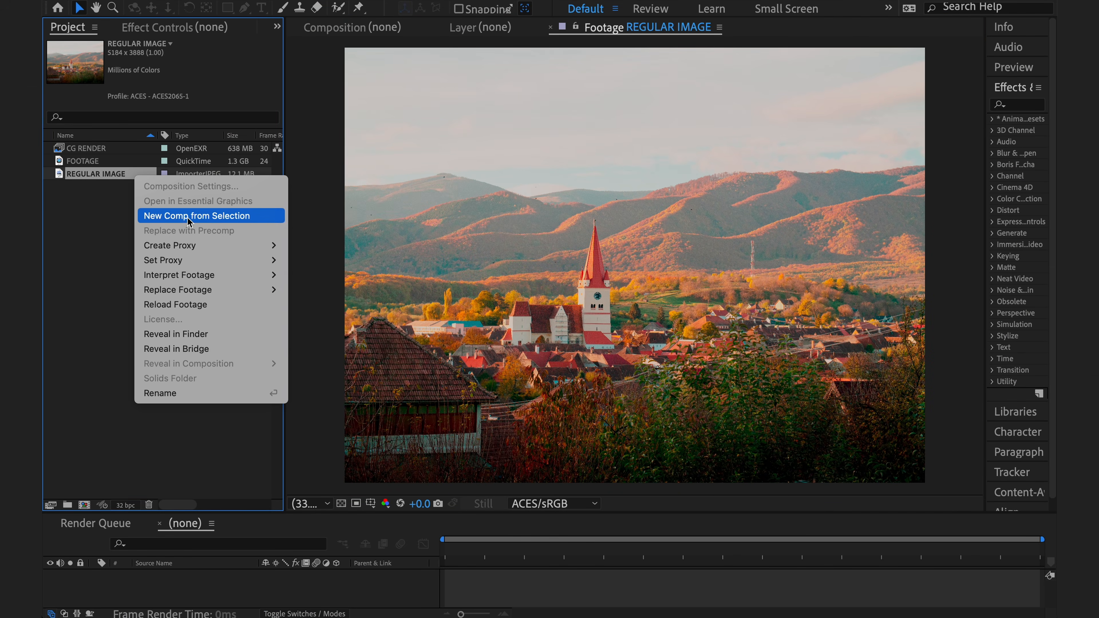
mouse_move(270, 275)
left_click(329, 281)
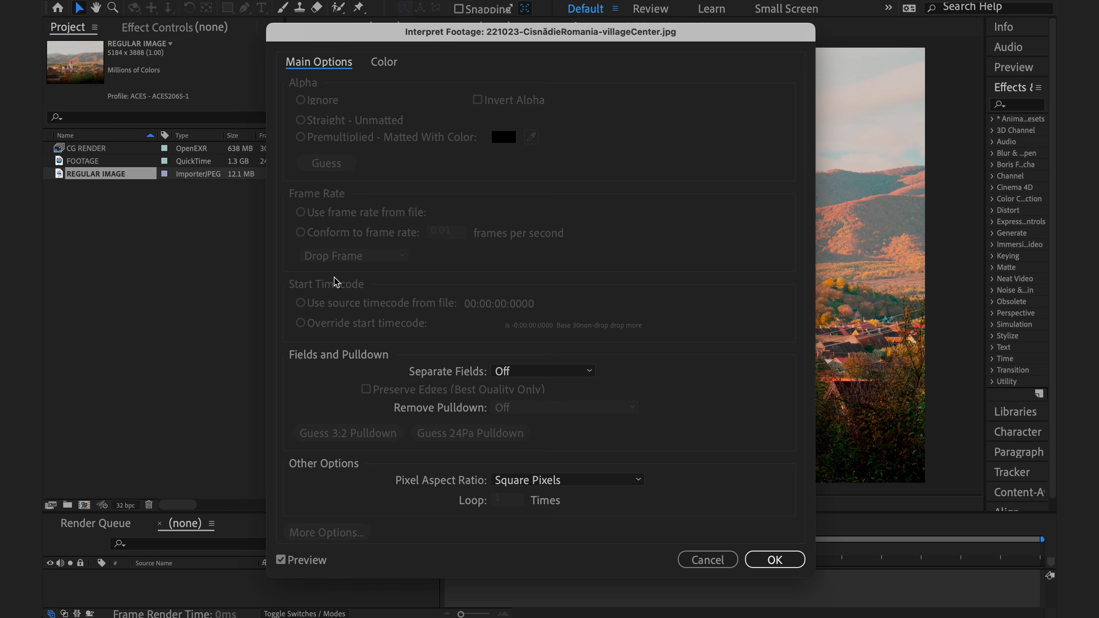
left_click(382, 64)
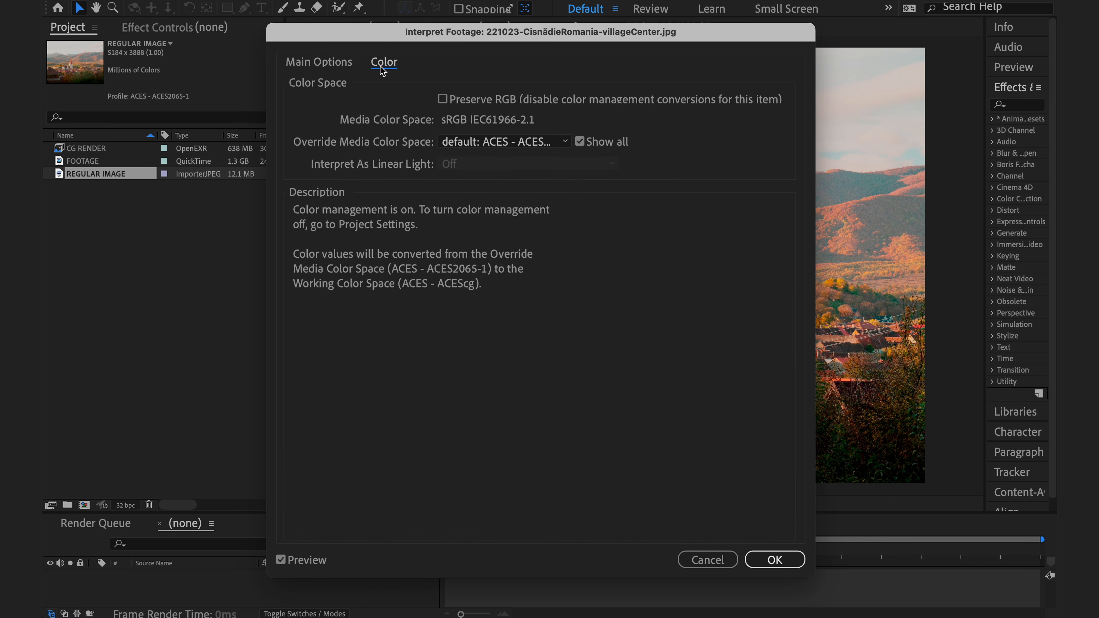
left_click(548, 145)
scroll(561, 342, "down", 10)
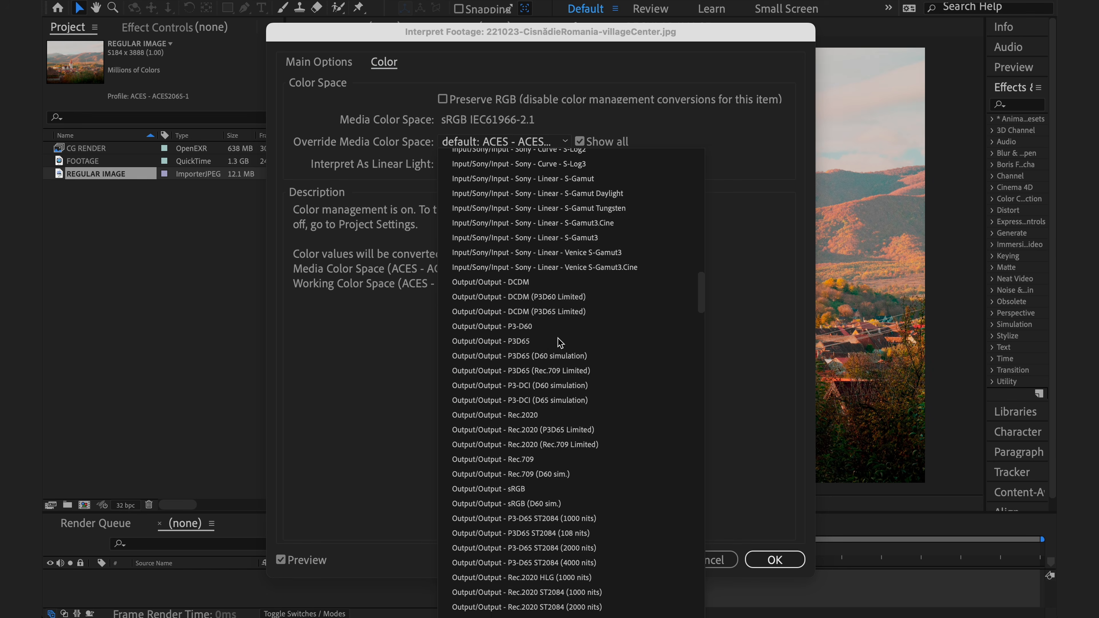
scroll(560, 342, "down", 4)
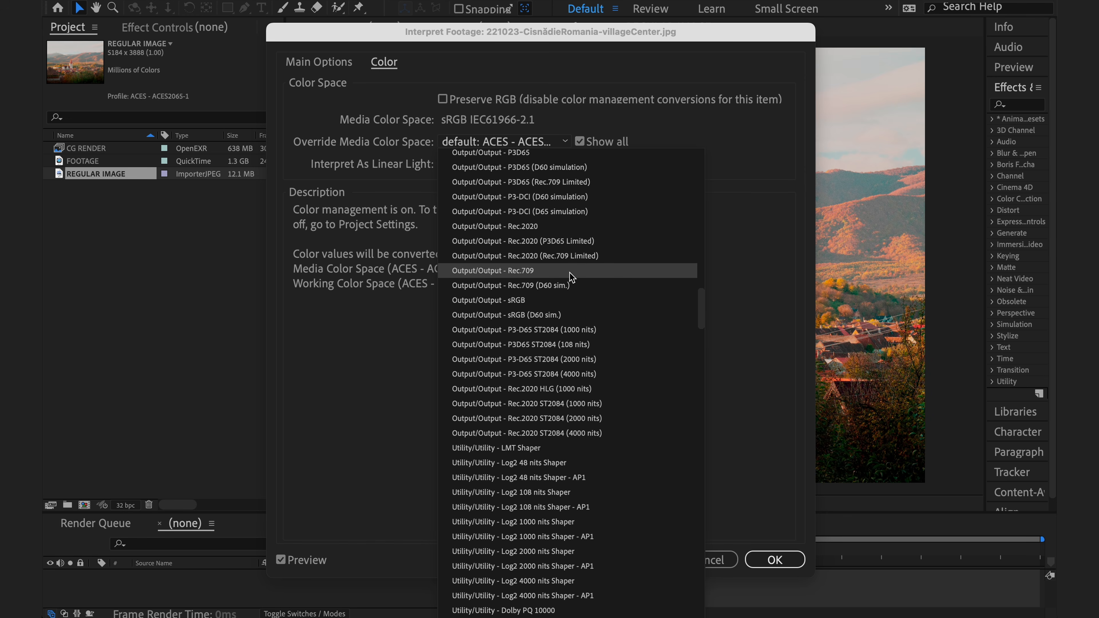
left_click(581, 304)
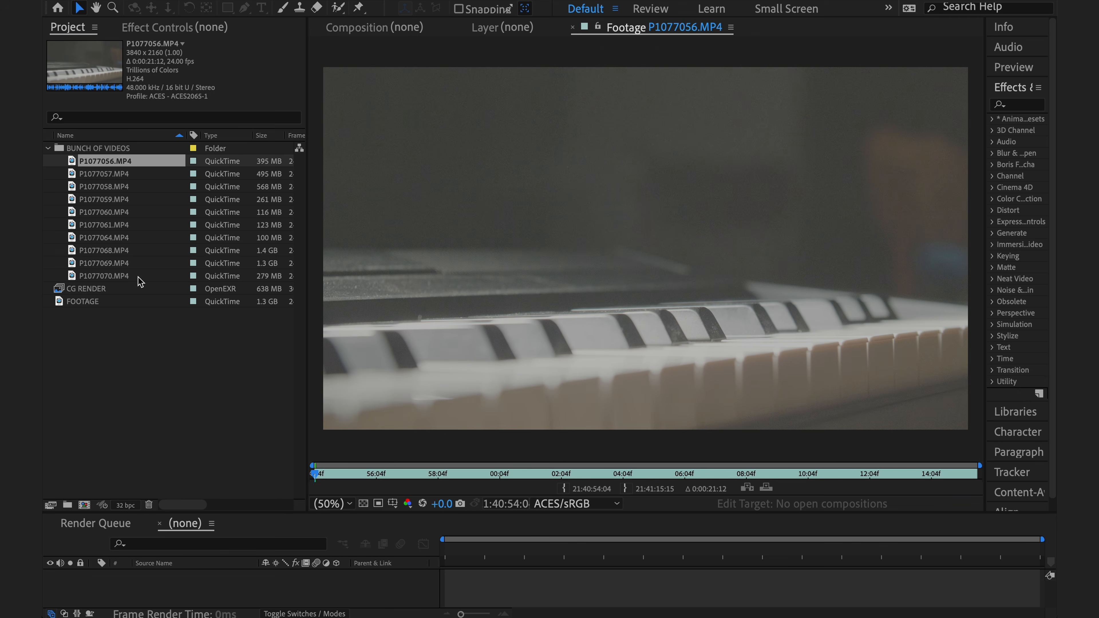
Preview several clips from the BUNCH OF VIDEOS folder in the footage viewer, ending with P1077056.MP4
double_click(138, 277)
double_click(136, 265)
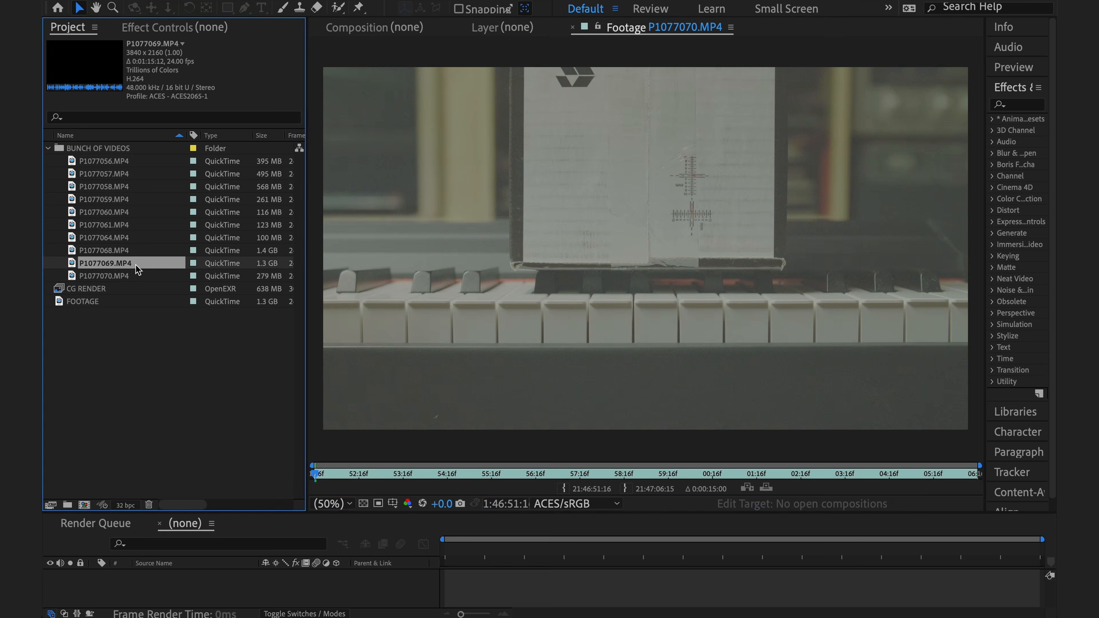
left_click(130, 211)
double_click(130, 212)
double_click(133, 186)
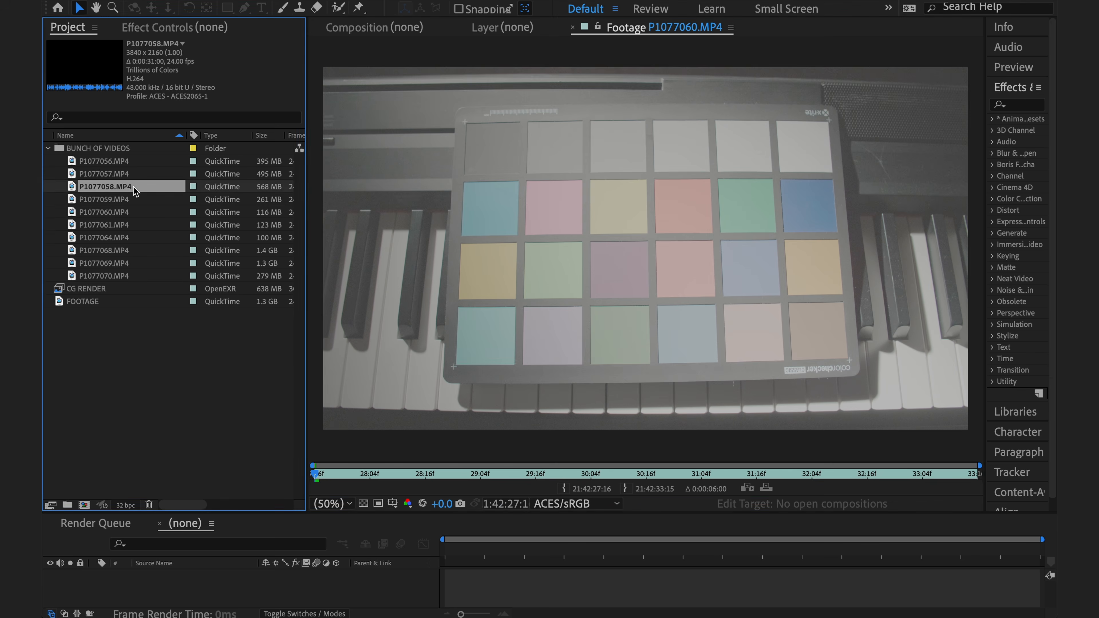
double_click(133, 162)
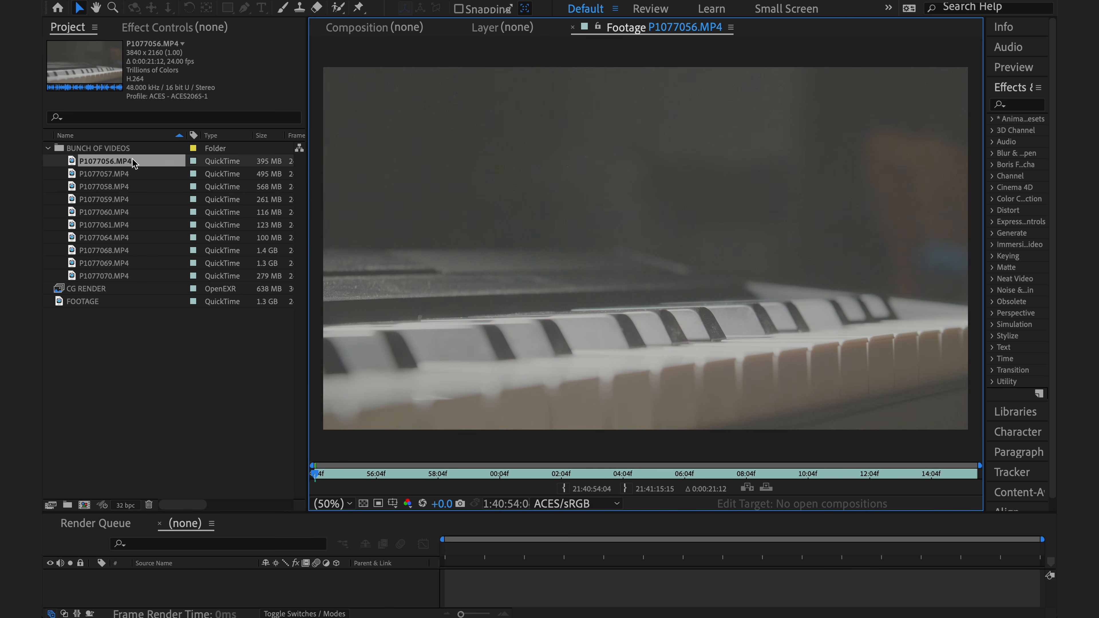
Override the media color space of P1077056.MP4 with Input/Panasonic/Input - Panasonic - V-Log - V-Gamut
right_click(142, 160)
right_click(141, 160)
mouse_move(216, 259)
left_click(312, 259)
left_click(383, 61)
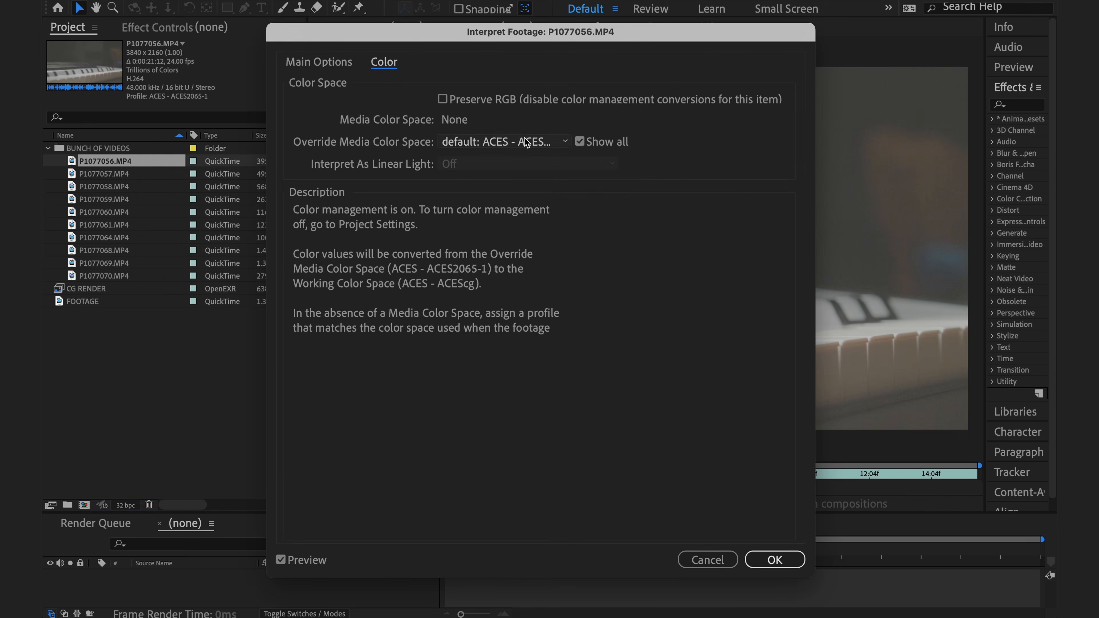
left_click(504, 142)
scroll(579, 383, "down", 10)
left_click(493, 459)
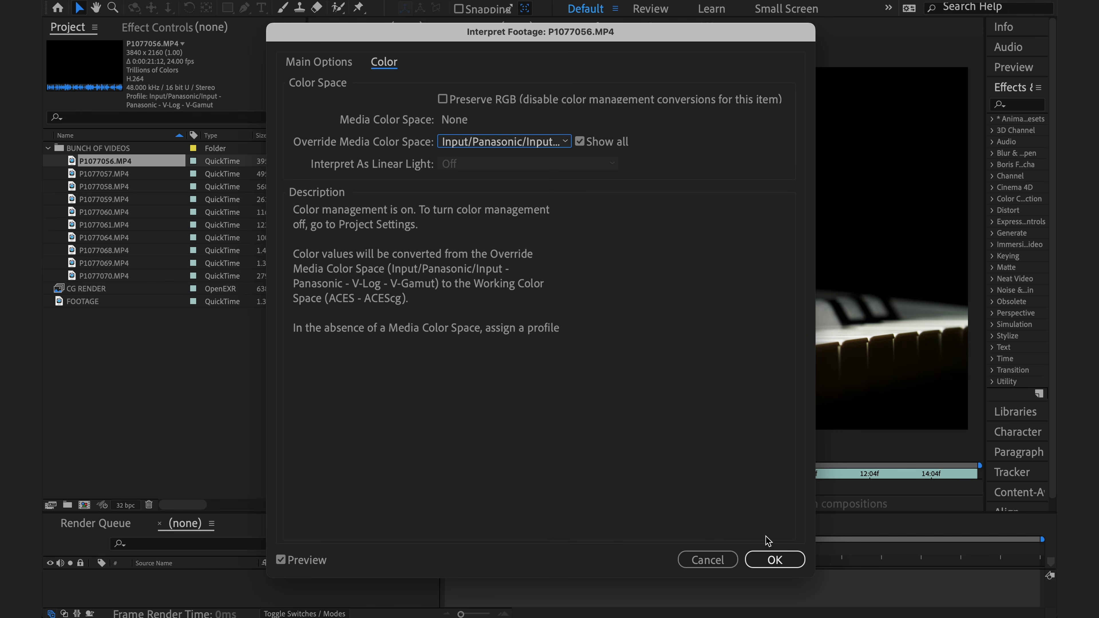
left_click(775, 559)
Remember the footage interpretation of P1077056.MP4 for reuse on other clips
right_click(128, 162)
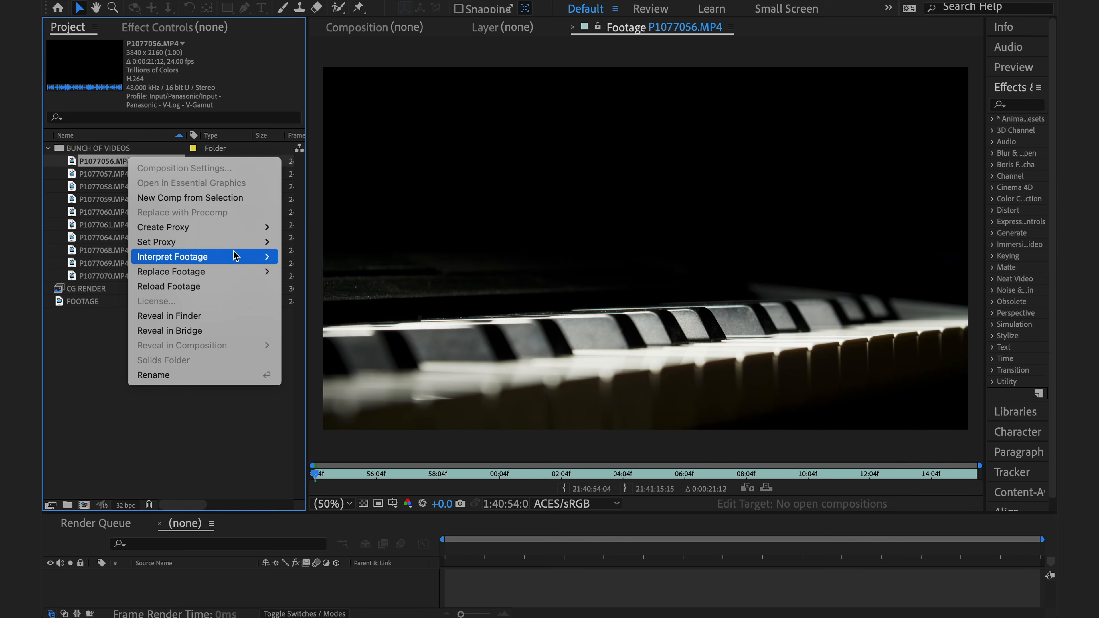
mouse_move(237, 257)
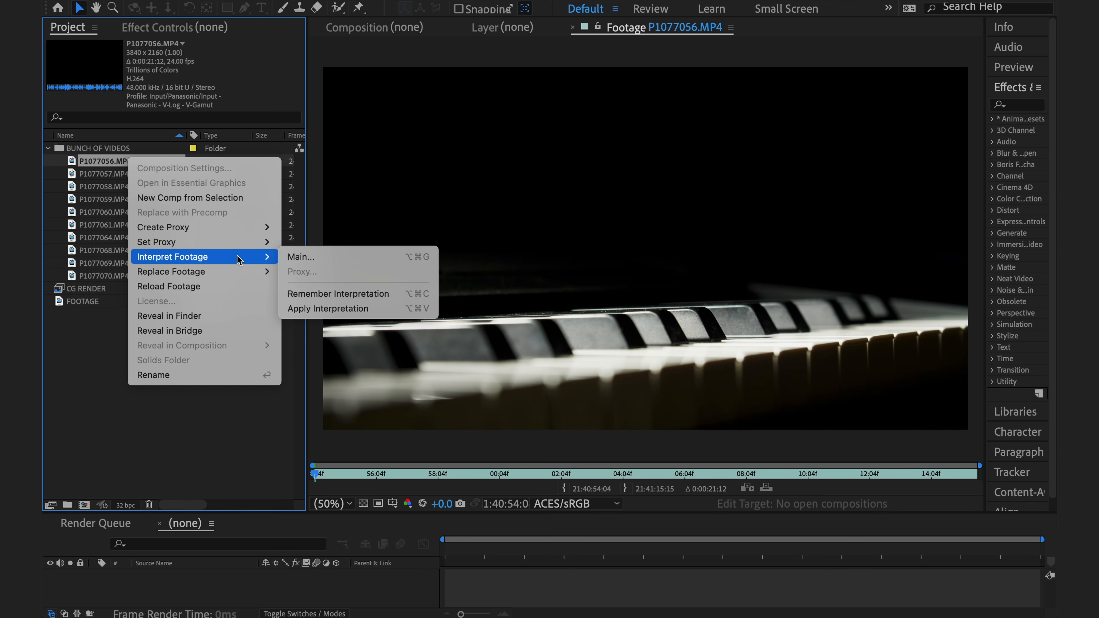
left_click(400, 296)
Apply the remembered interpretation to all clips from P1077057.MP4 through P1077070.MP4
left_click(150, 179)
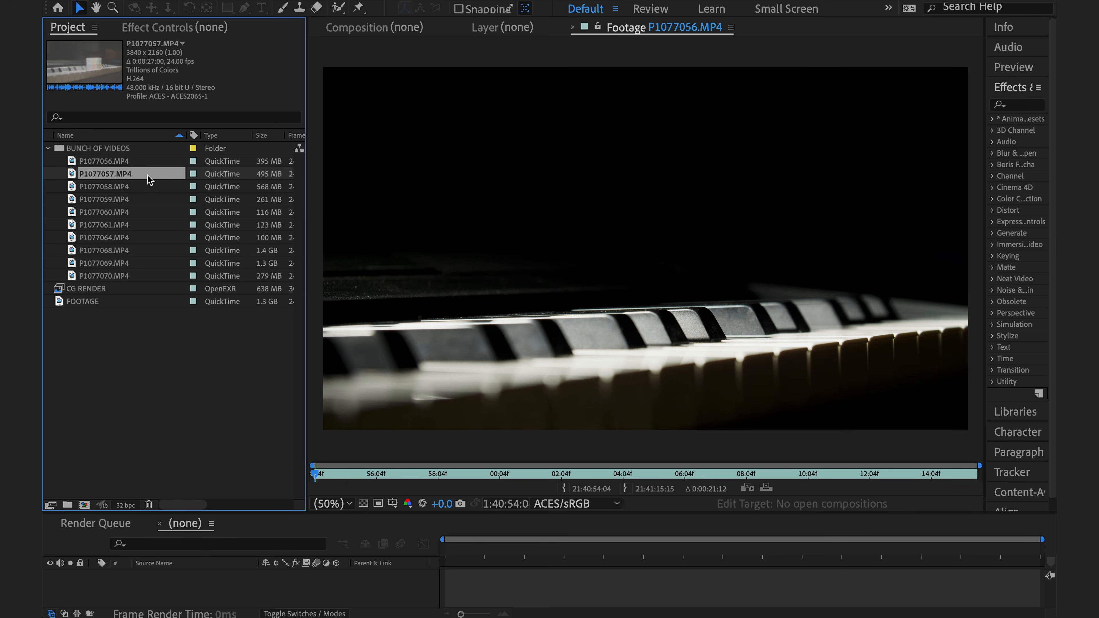
left_click(145, 277, "shift")
right_click(144, 176)
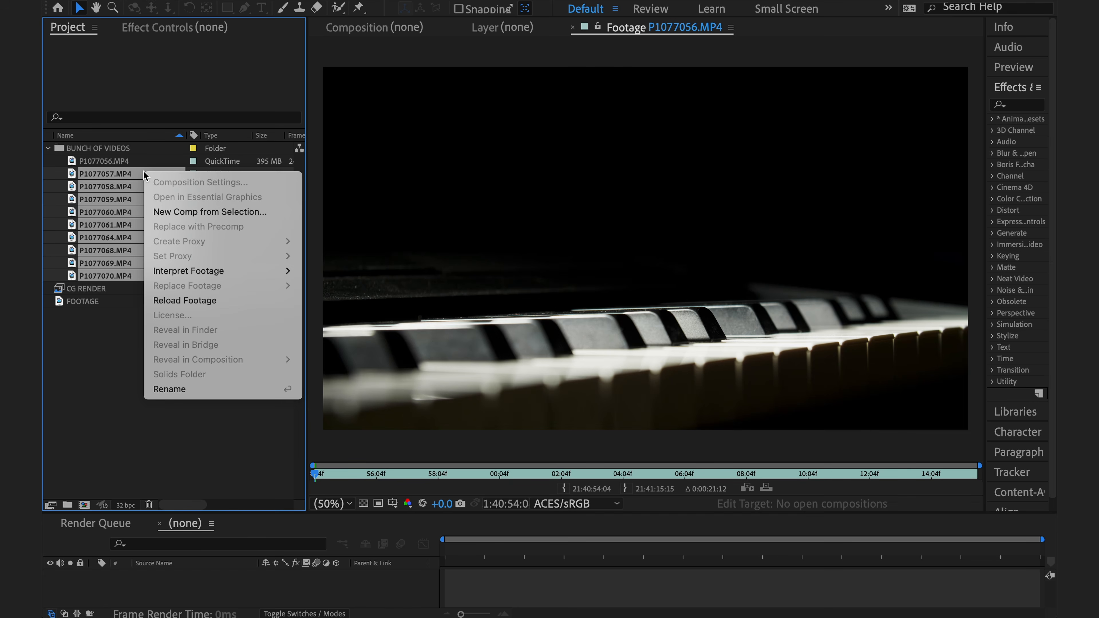
mouse_move(259, 271)
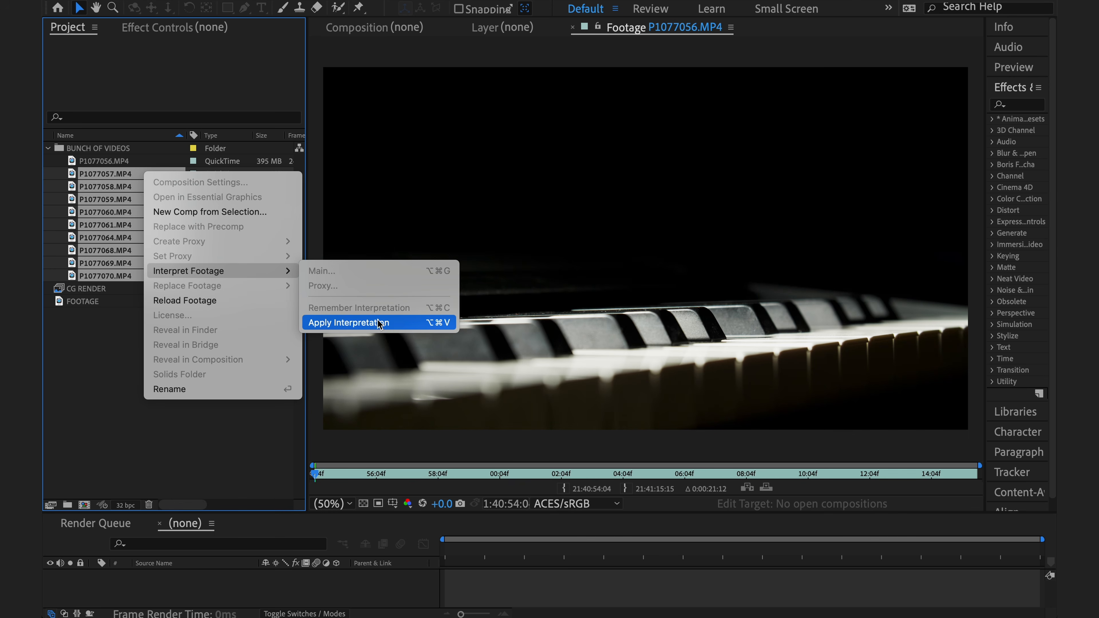
left_click(394, 323)
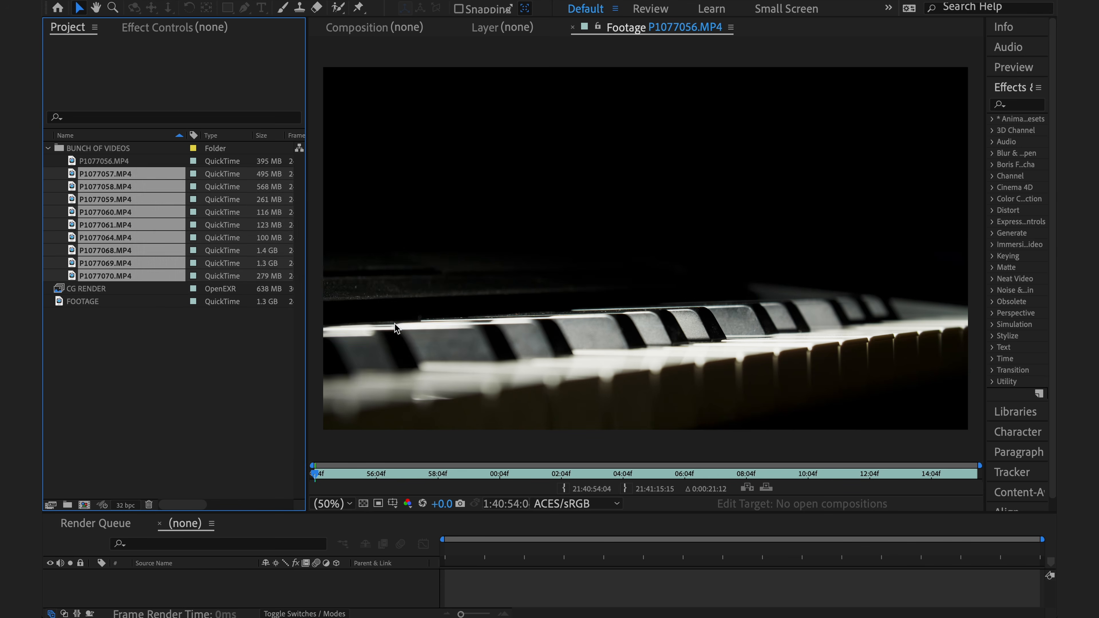
Preview the reinterpreted clips, including P1077057.MP4 and P1077060.MP4, to check their colors in the footage viewer
double_click(125, 211)
double_click(125, 190)
double_click(125, 177)
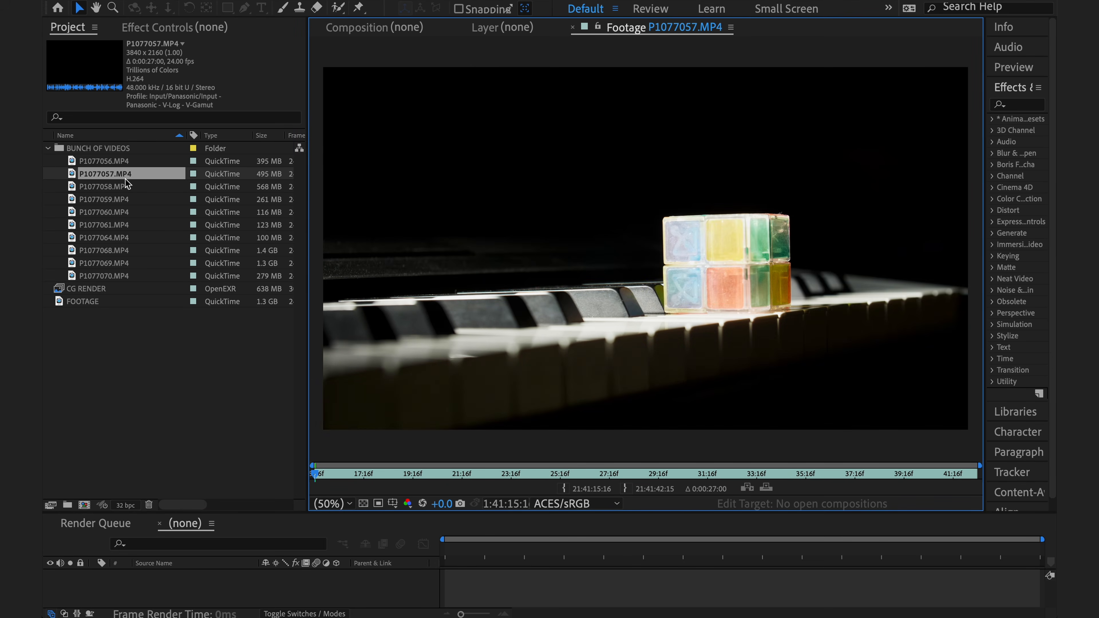
double_click(128, 212)
left_click(126, 276)
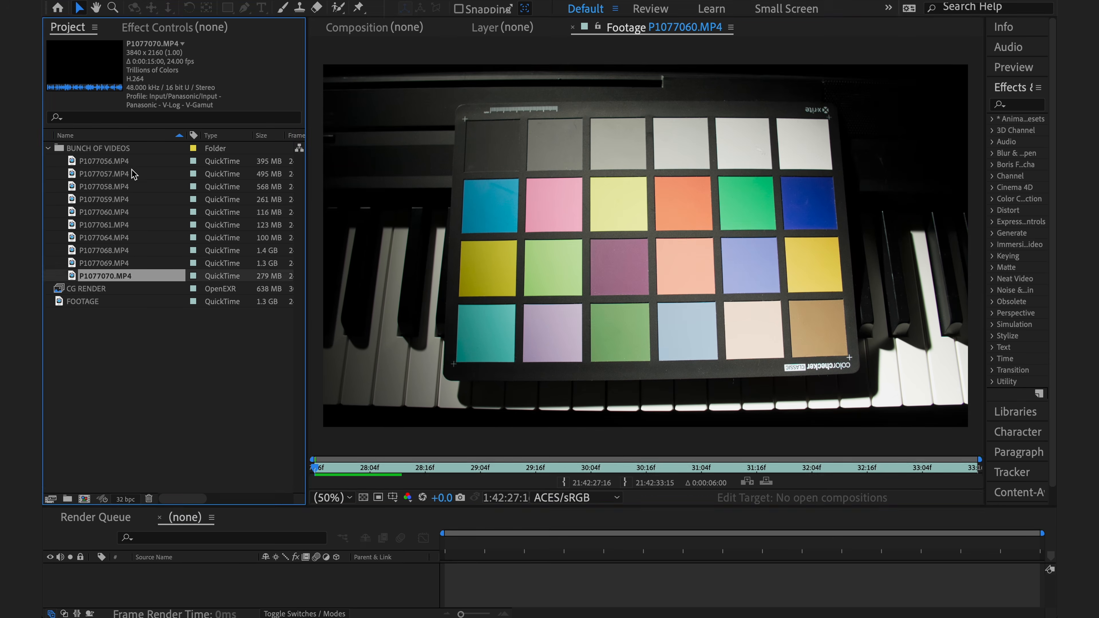
Delete the BUNCH OF VIDEOS folder with its clips from the project and confirm the deletion
left_click(128, 150, "shift")
key("Delete")
left_click(656, 331)
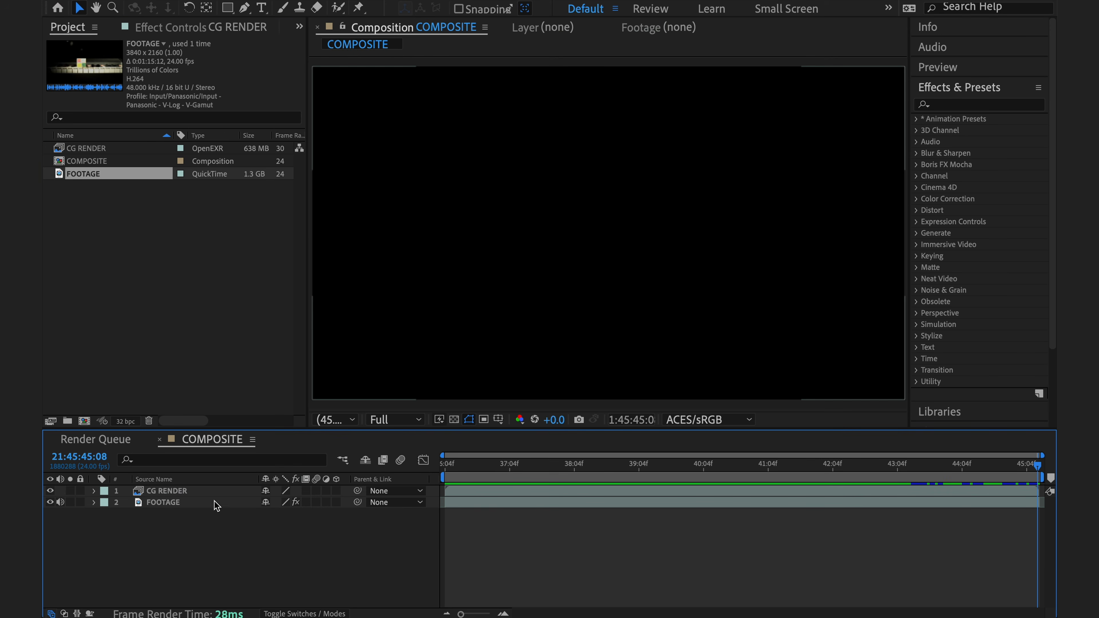
Apply the EXtractoR effect to the CG RENDER layer and set its layer source to Forte.Noisy Image
left_click(214, 493)
left_click(948, 105)
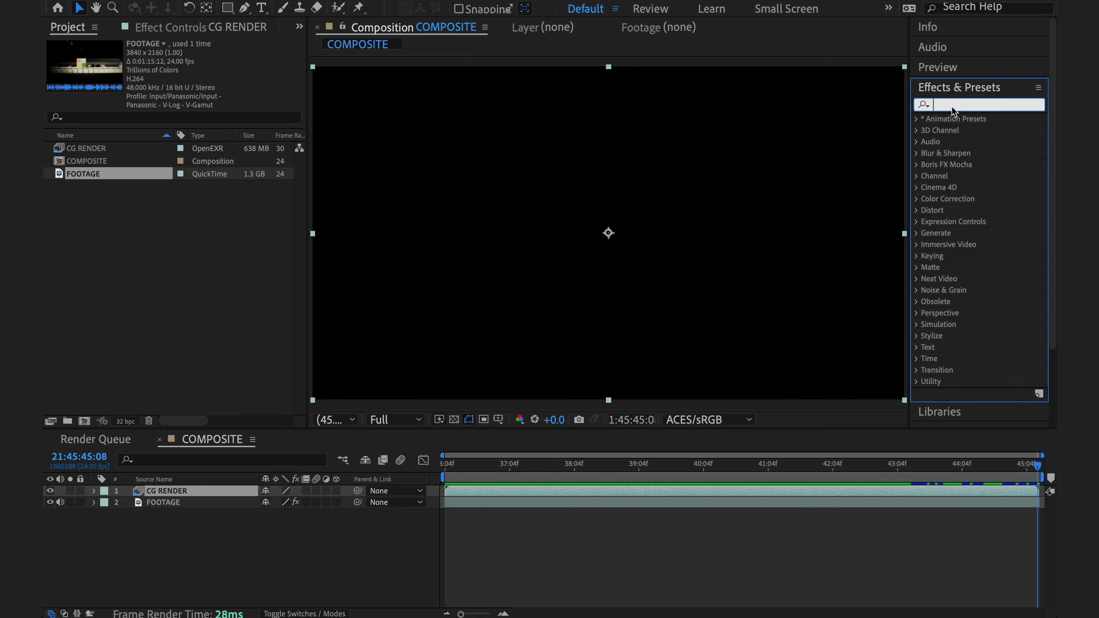
type("extra")
left_click_drag(967, 146, 341, 403)
left_click(244, 90)
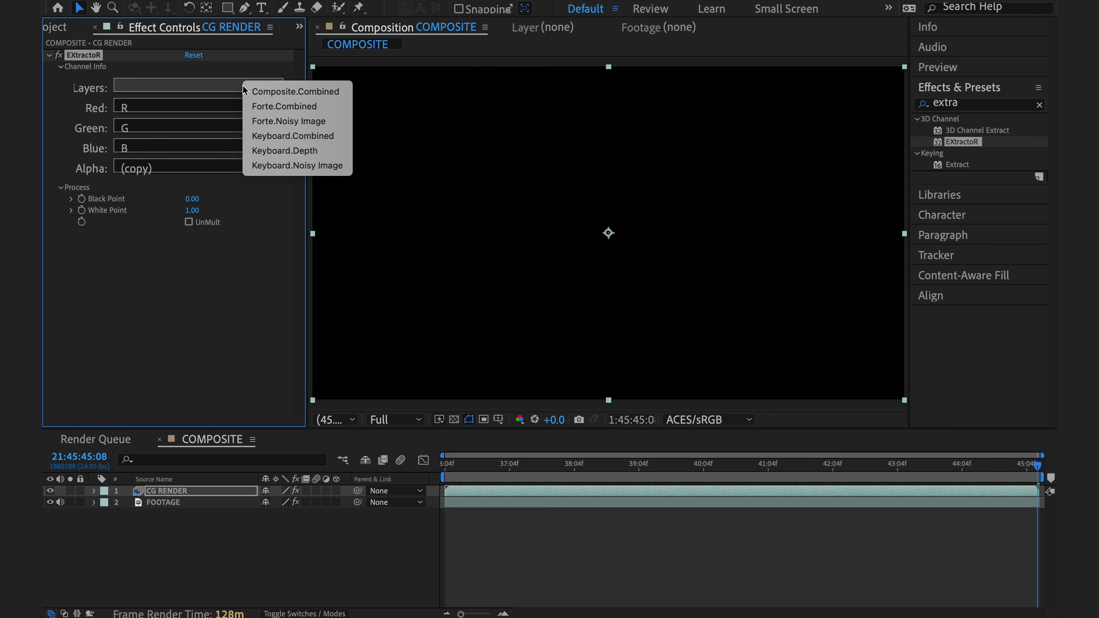
left_click(329, 119)
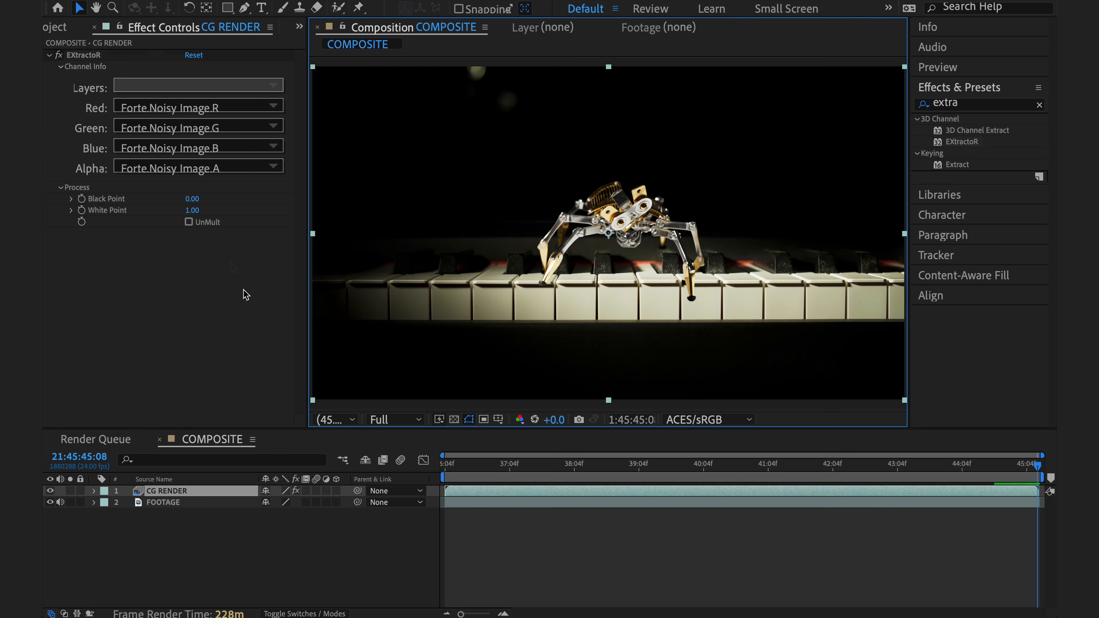
Enable Preserve RGB in the color interpretation of the FOOTAGE item to disable its color management conversions
left_click(63, 29)
right_click(128, 174)
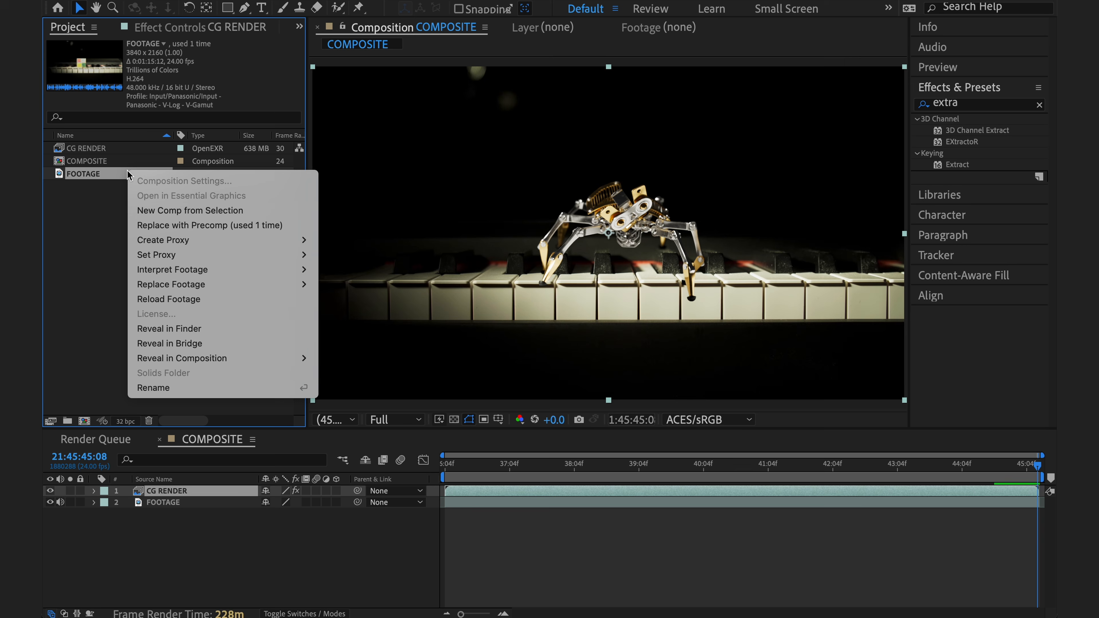
mouse_move(242, 271)
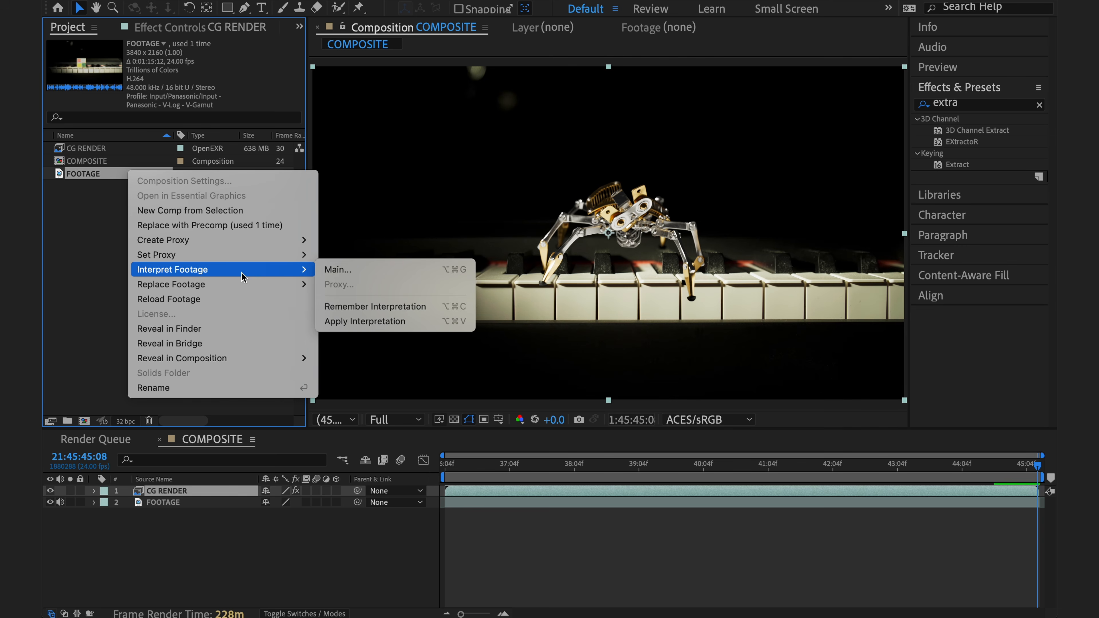
left_click(376, 276)
left_click(384, 62)
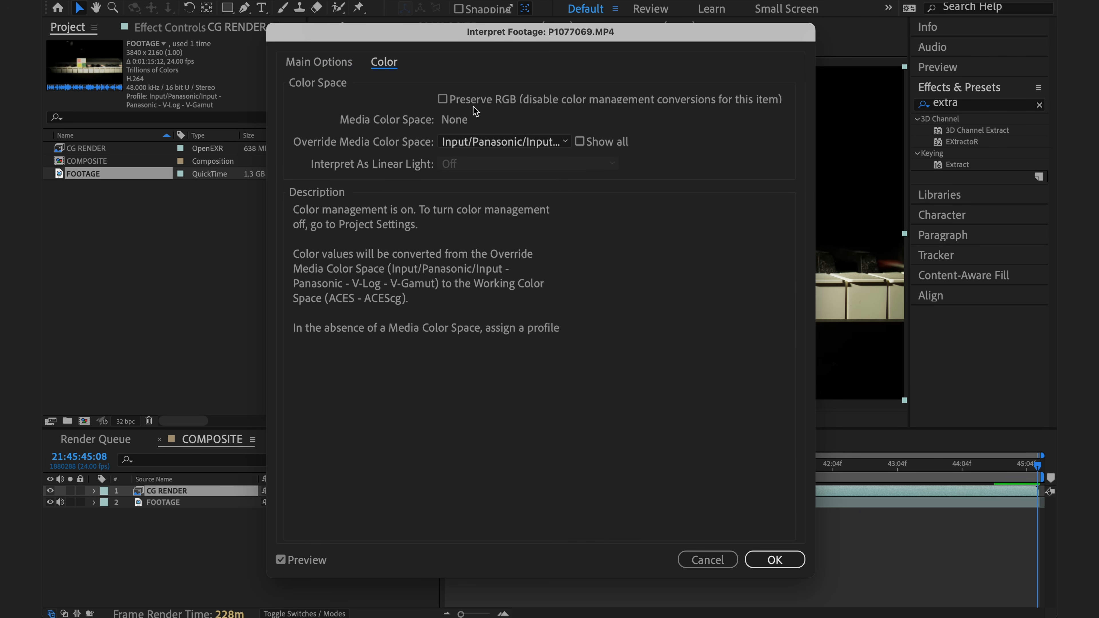
left_click(482, 104)
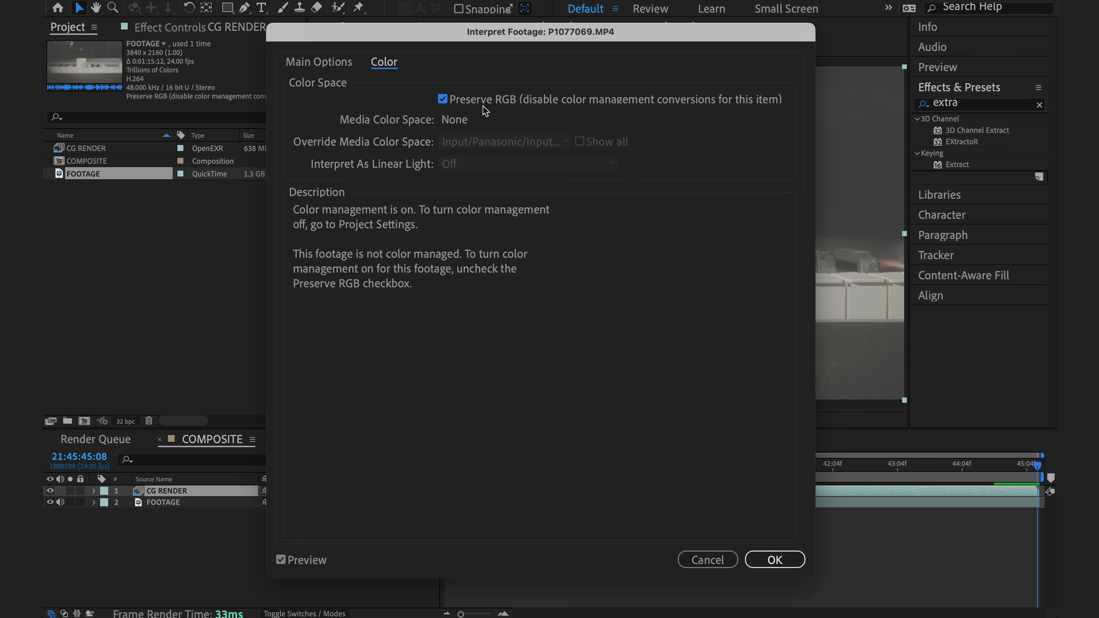
left_click(774, 560)
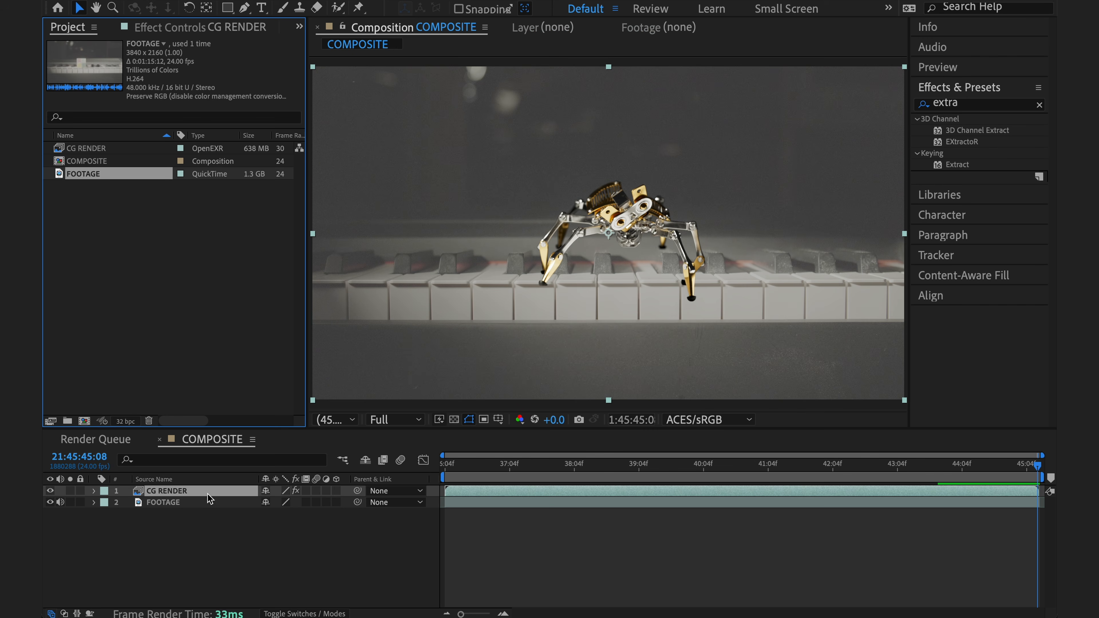
Find the OCIO Color Space Transform effect and apply it to the FOOTAGE layer in the COMPOSITE timeline
left_click(208, 503)
left_click(966, 105)
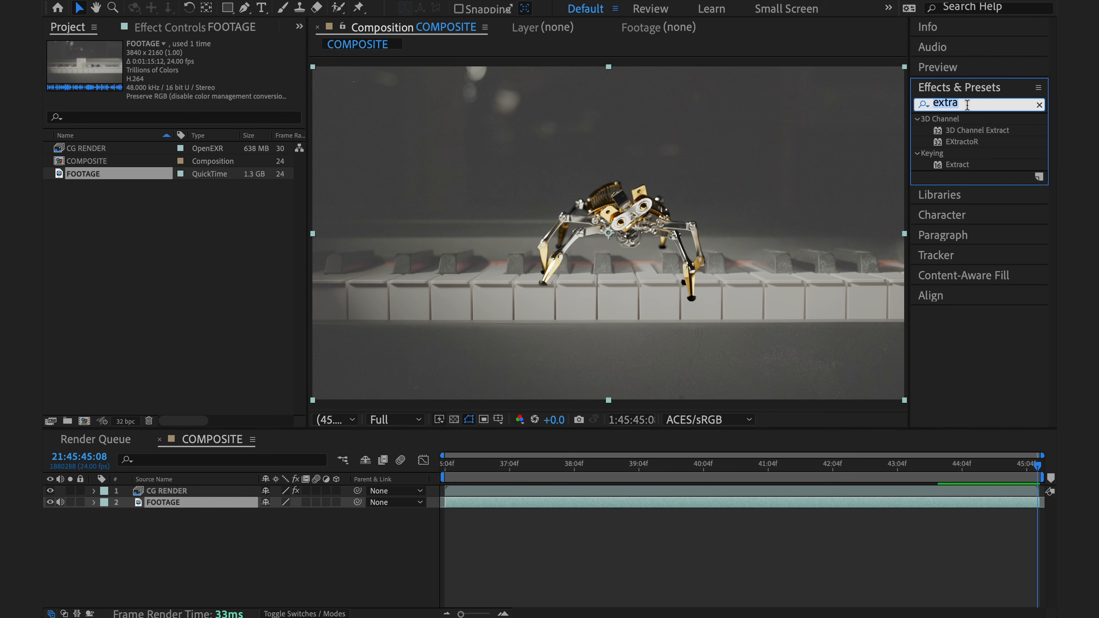
type("ocio")
left_click_drag(978, 130, 221, 504)
Set the transform's input color space to Input/Panasonic/Input - Panasonic - V-Log - V-Gamut and its output color space to ACES/ACES - ACEScg
left_click(269, 69)
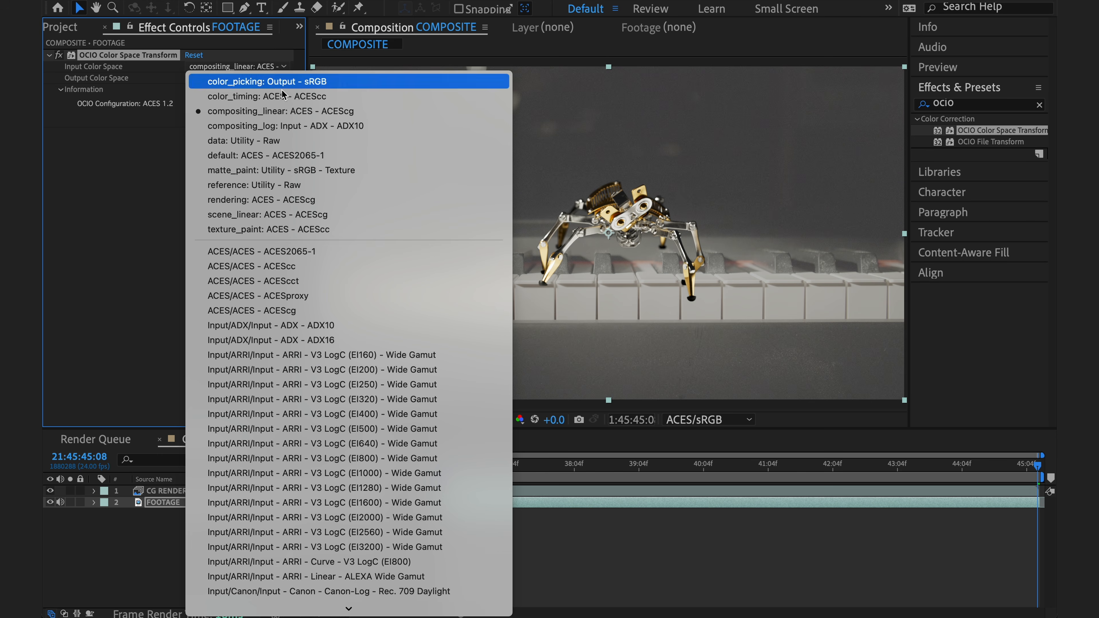
scroll(381, 394, "down", 10)
scroll(382, 394, "down", 4)
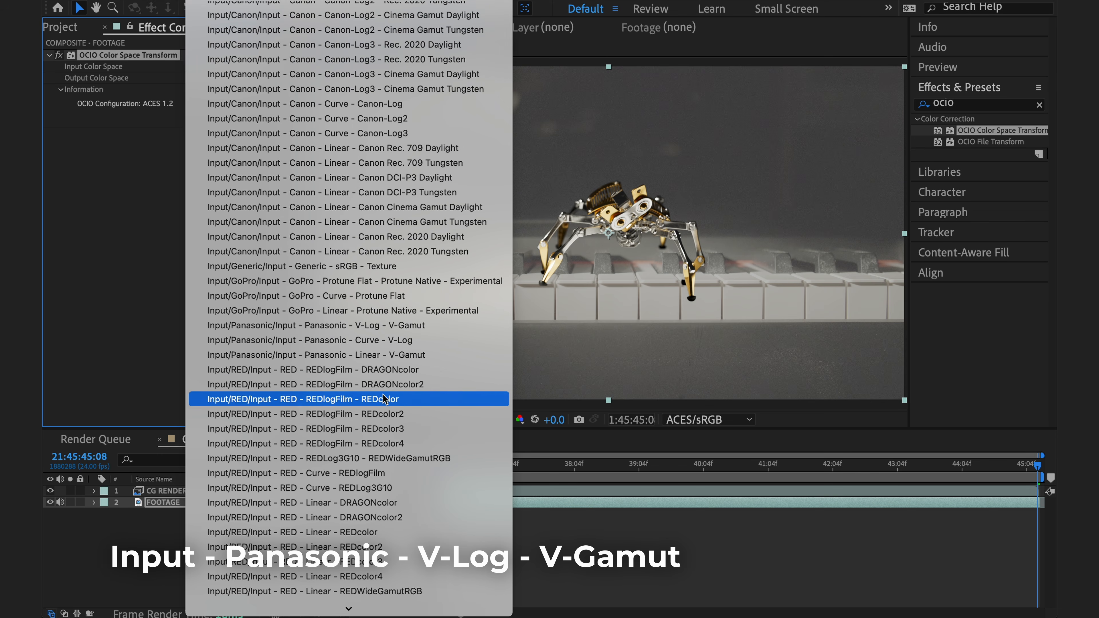
left_click(439, 325)
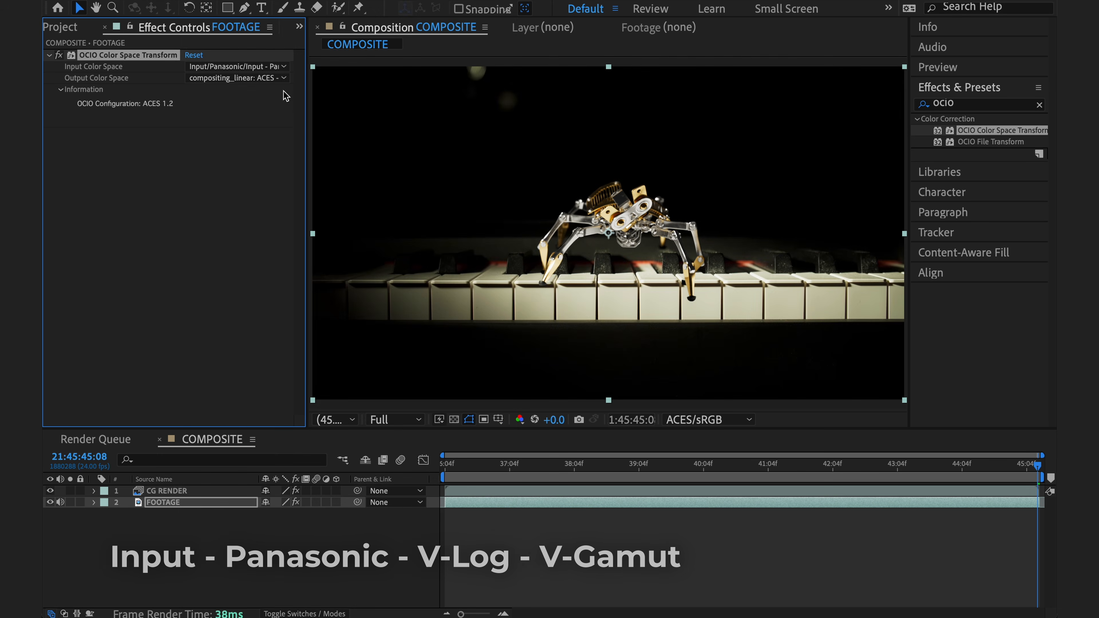
left_click(277, 78)
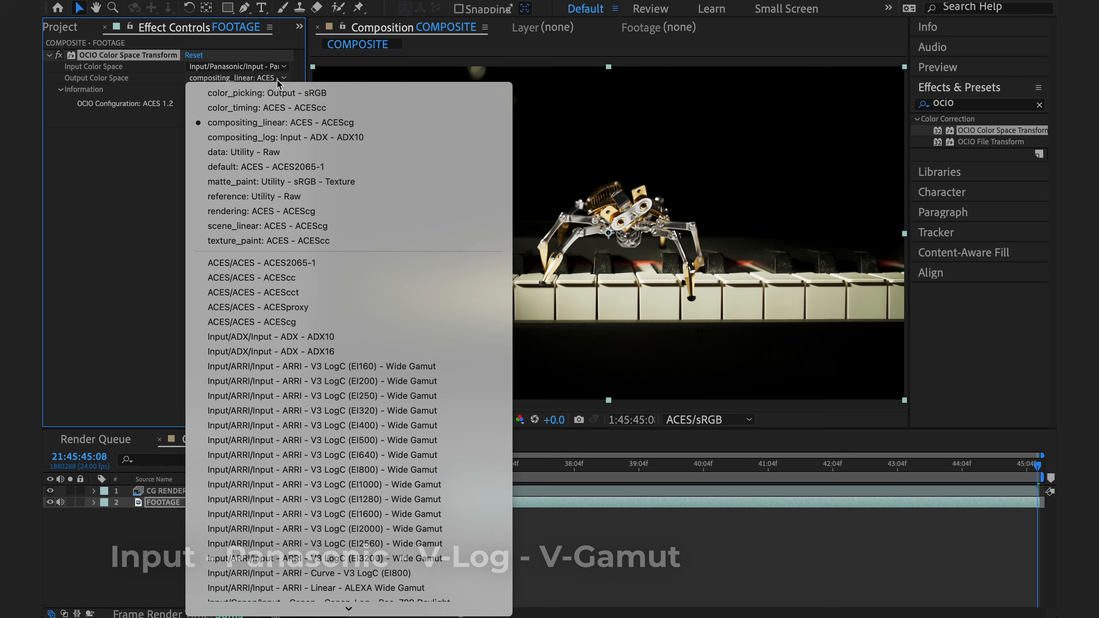
left_click(367, 323)
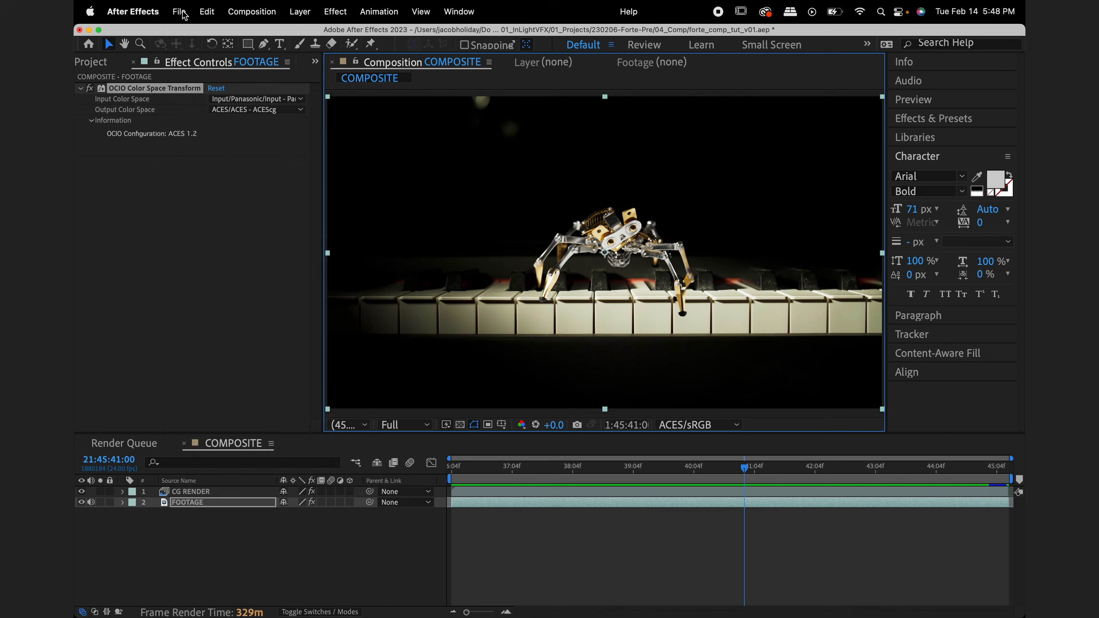
Set the project's Display Color Space to ACES/Rec.2020 in the color settings and accept the change
left_click(178, 11)
left_click(298, 518)
left_click(576, 110)
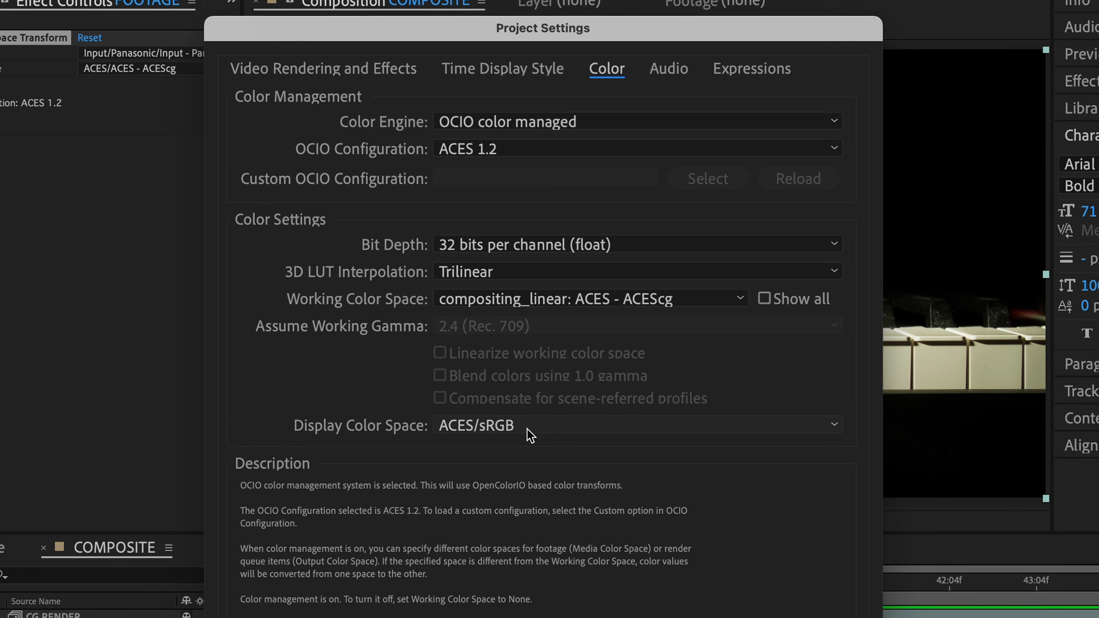
left_click(528, 427)
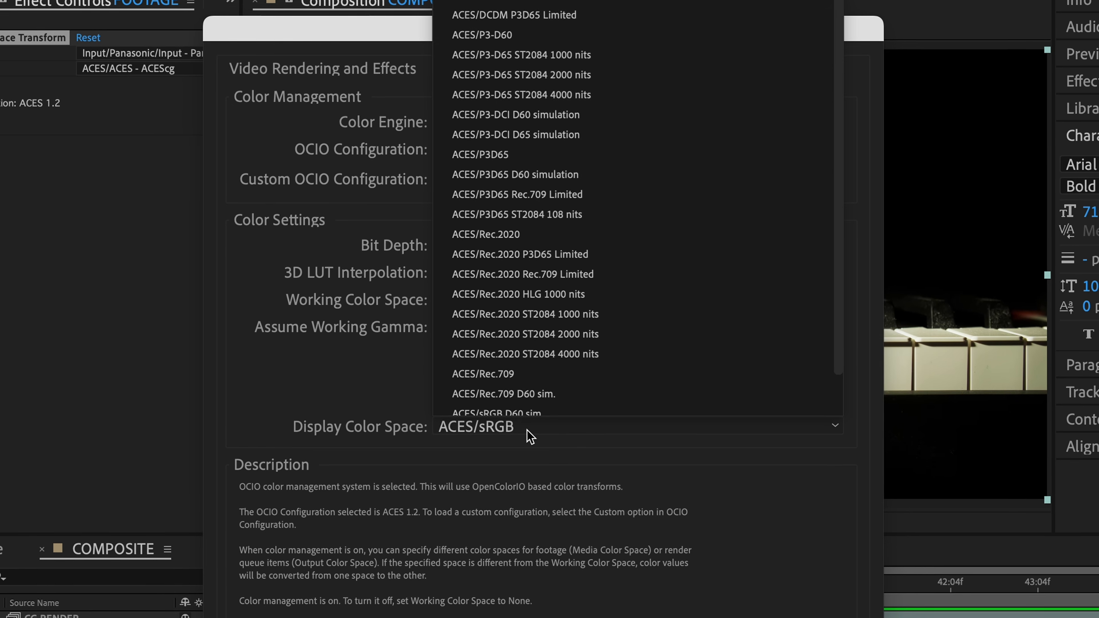
left_click(555, 238)
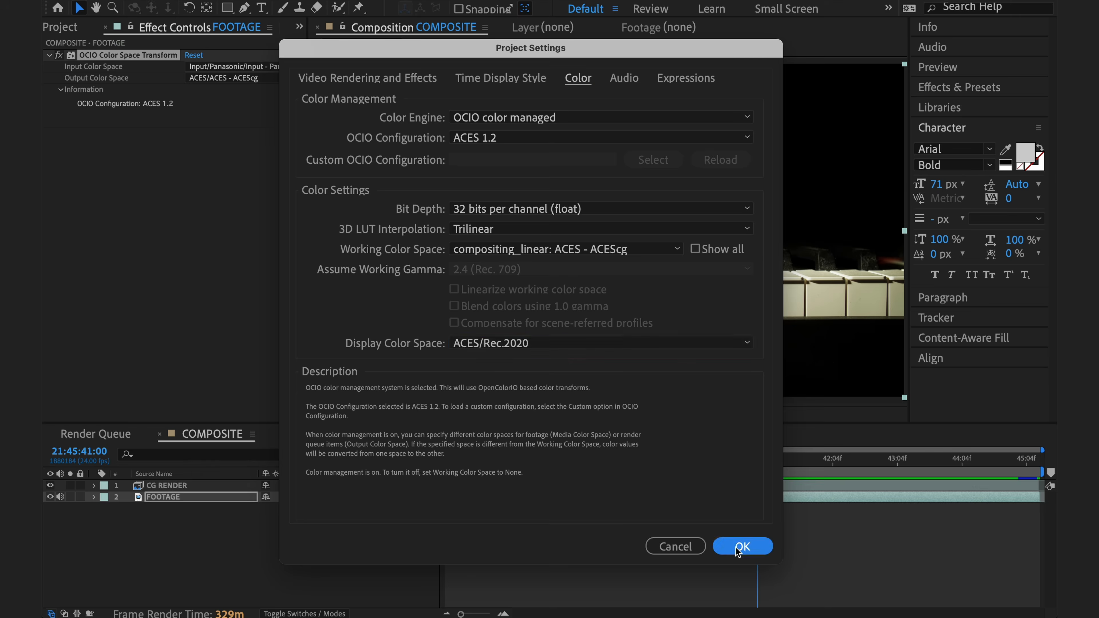
left_click(738, 548)
Create a new composition in the project with the preset 3840 x 2160, 24 fps, 30-second settings
left_click(69, 32)
right_click(164, 232)
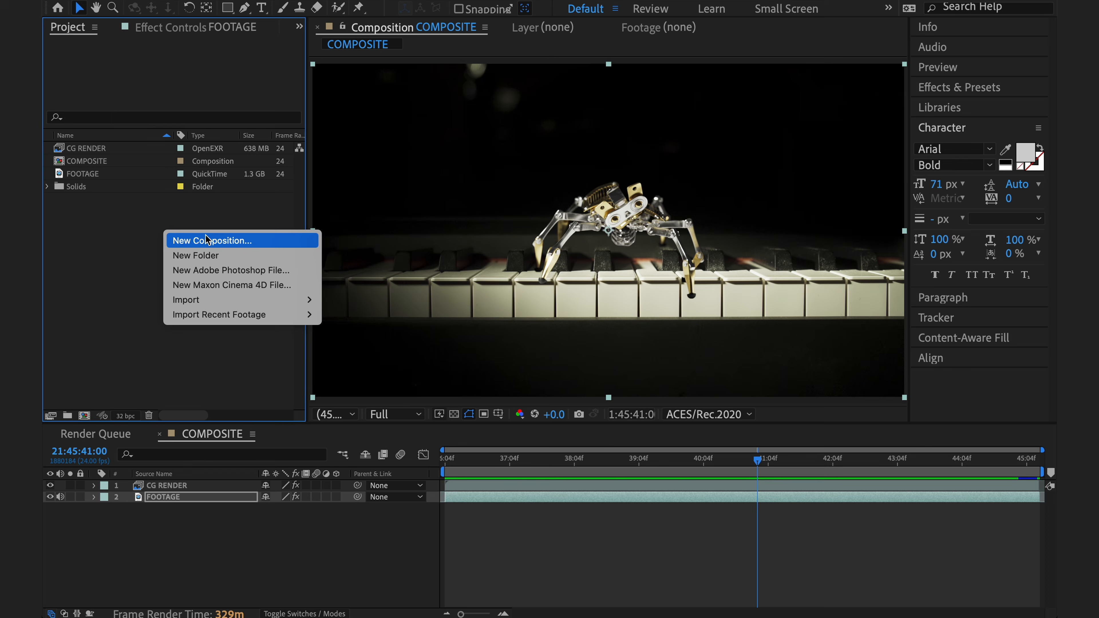
left_click(212, 240)
left_click(727, 473)
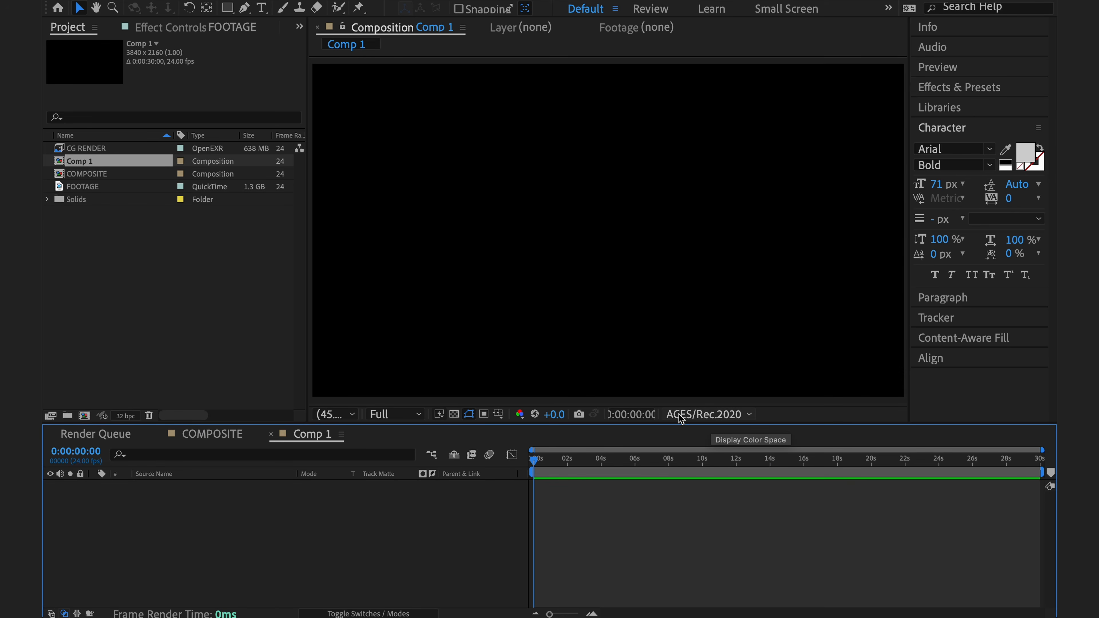
Try other display color spaces in the viewer of the new empty composition, including an ACES/Rec.2020 variant
left_click(701, 415)
left_click(715, 341)
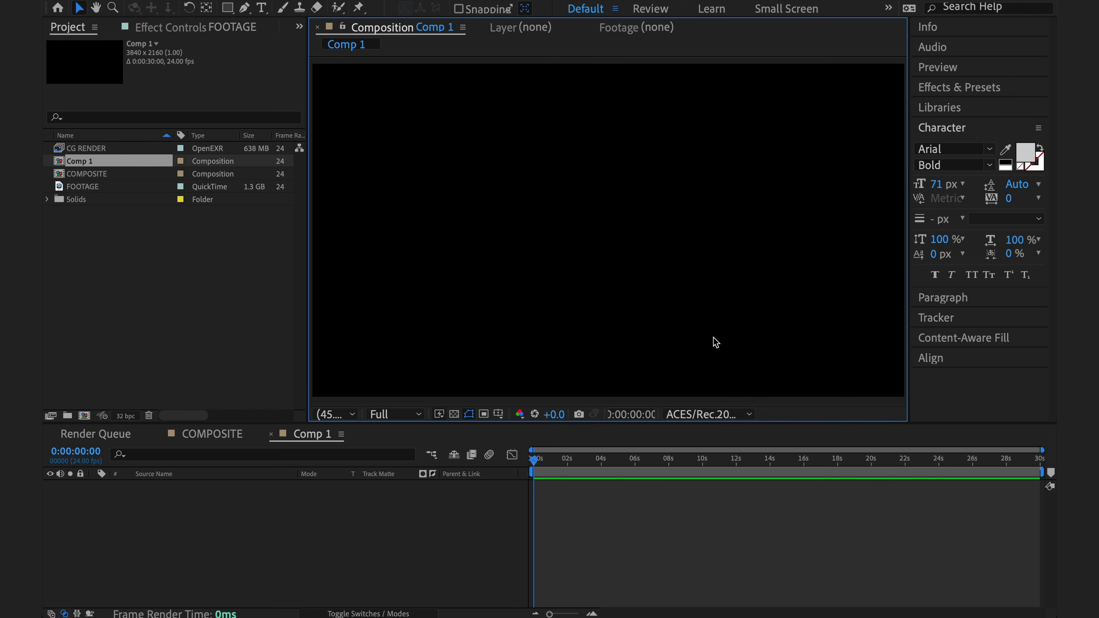
left_click(715, 413)
left_click(702, 169)
Preview the COMPOSITE viewer with the display color space set to None and return it to ACES/sRGB
left_click(716, 412)
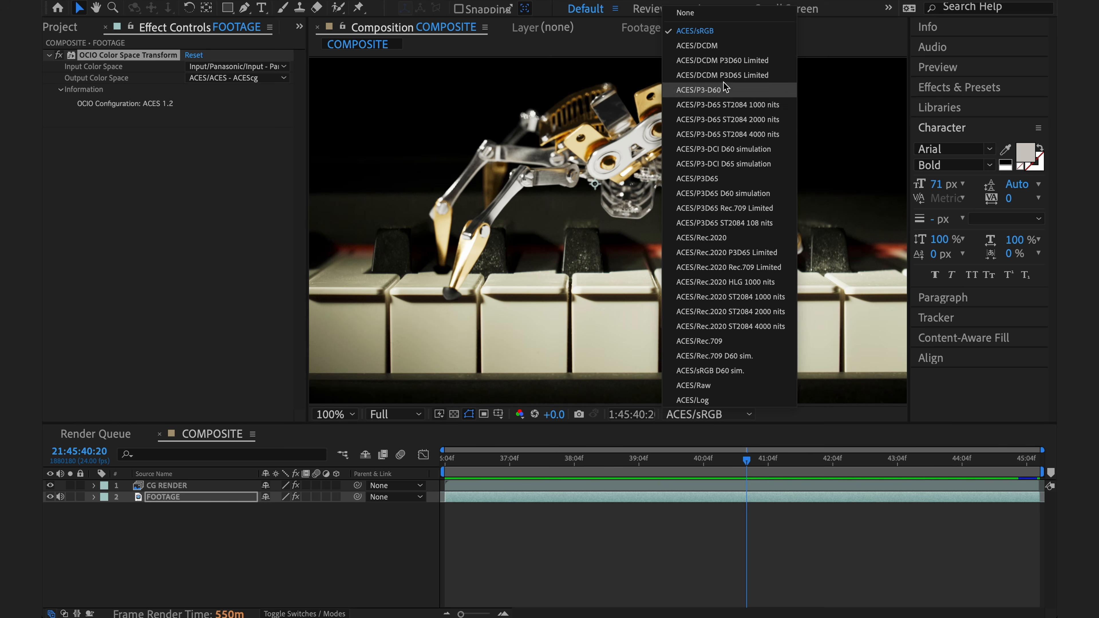
left_click(718, 14)
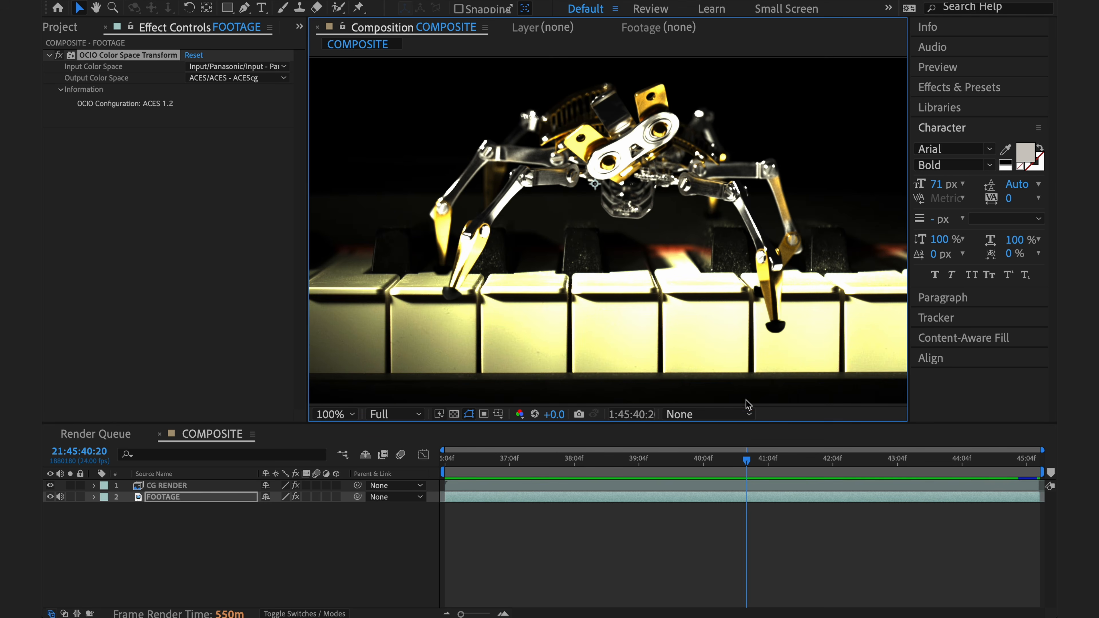
left_click(732, 412)
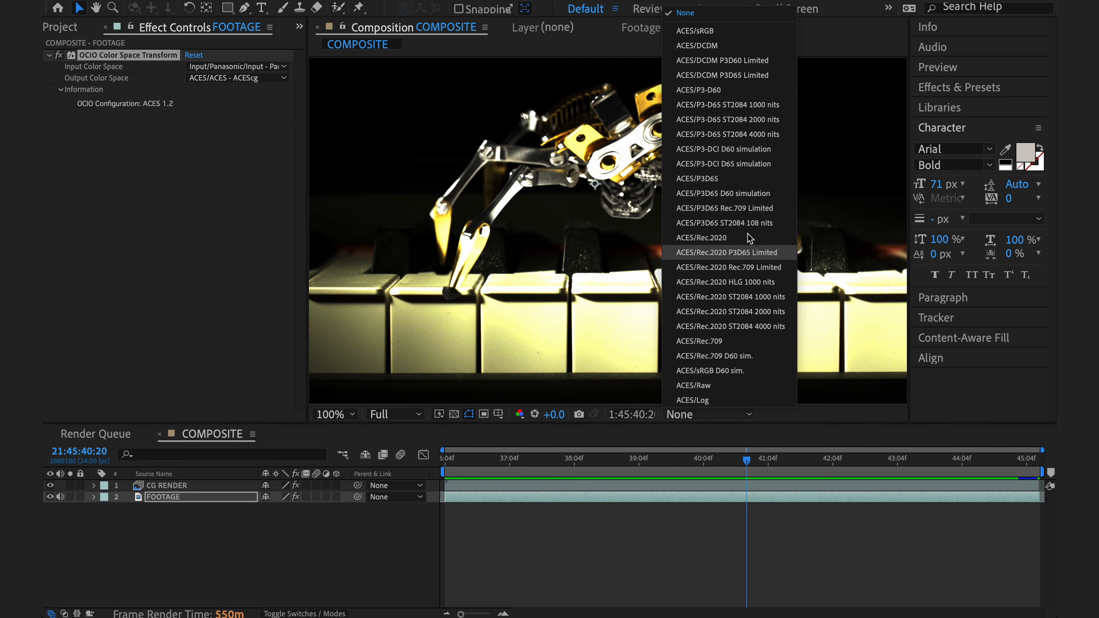
left_click(745, 36)
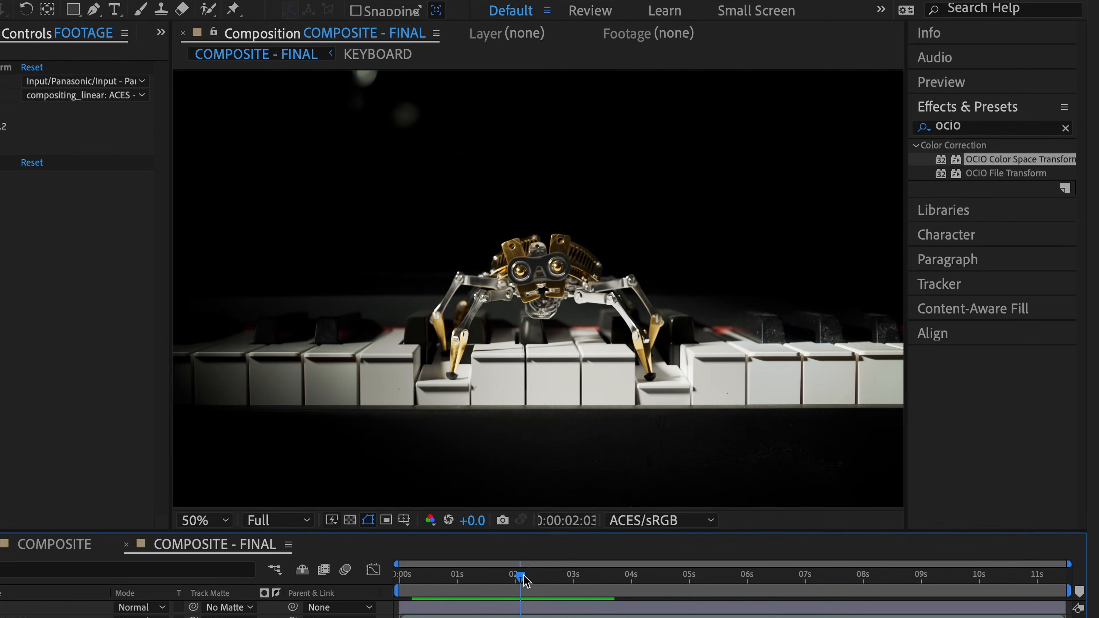
Compare COMPOSITE - FINAL under several display color spaces, including an ACES/Rec.2020 variant and ACES/Rec.709
mouse_move(517, 578)
left_mouse_down()
mouse_move(545, 578)
mouse_move(470, 580)
mouse_move(518, 576)
left_mouse_up()
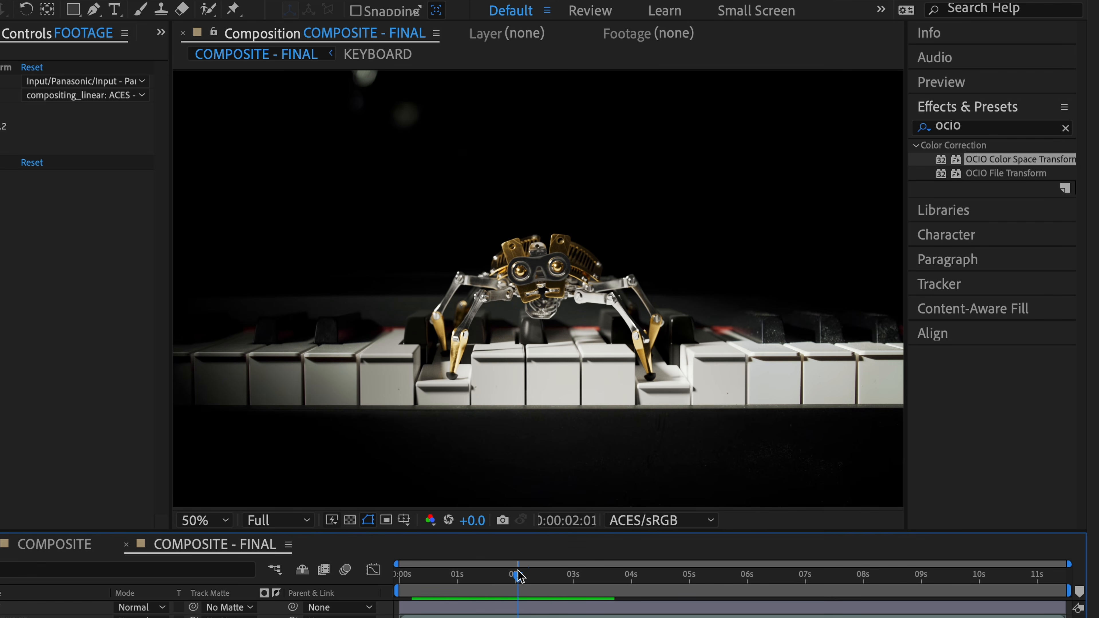
left_click(683, 526)
left_click(636, 364)
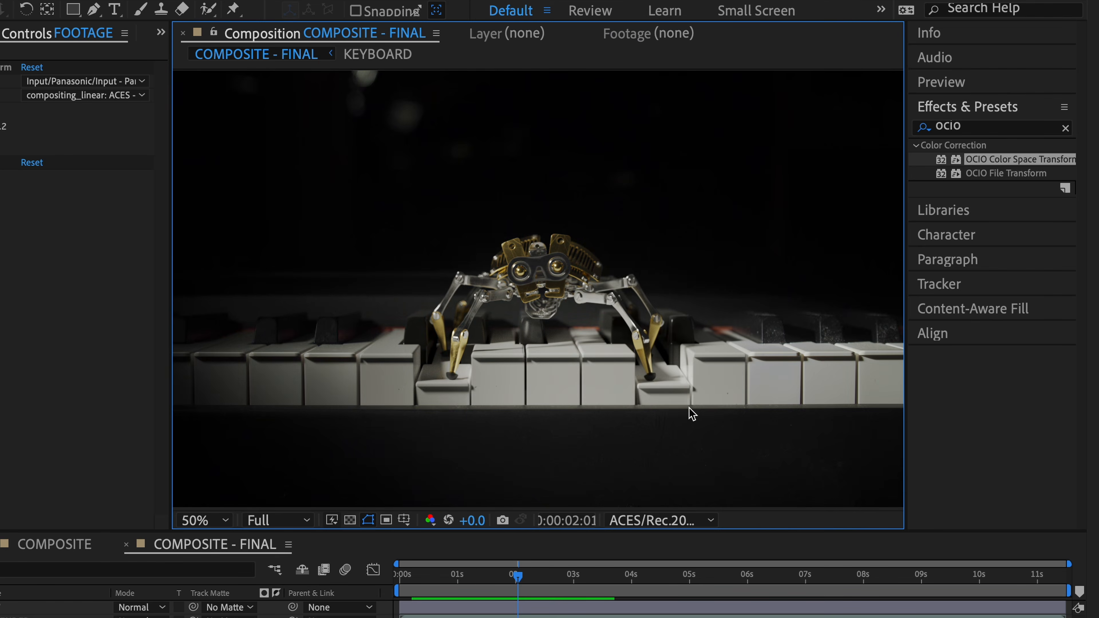
left_click(688, 525)
left_click(645, 498)
left_click(649, 520)
left_click(649, 446)
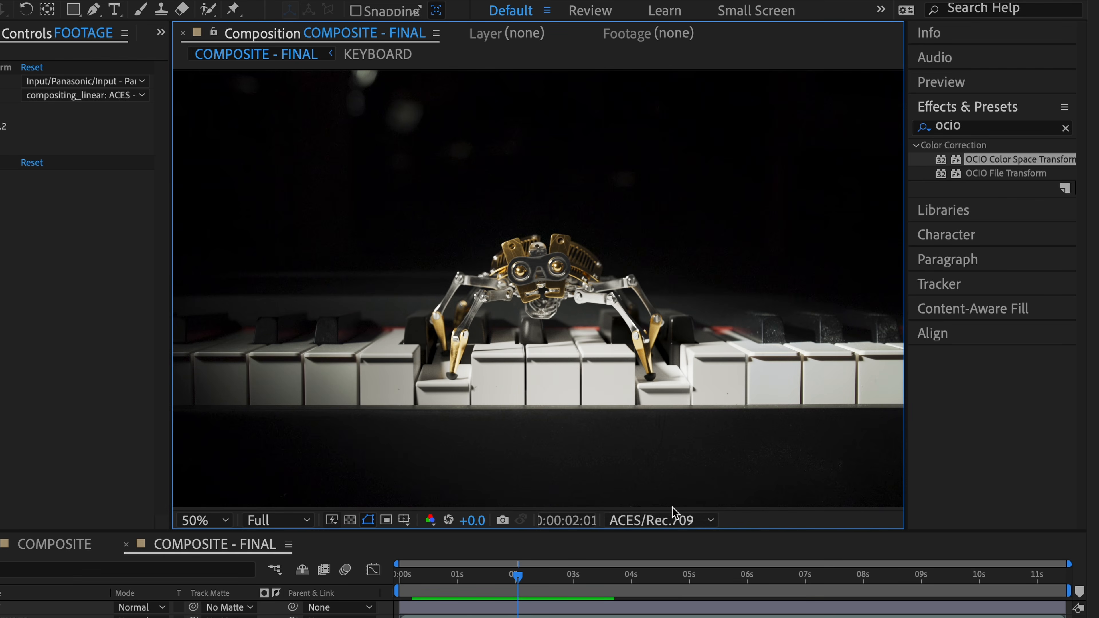
View COMPOSITE - FINAL with the display color space set to None, and set it back to ACES/sRGB
left_click(671, 523)
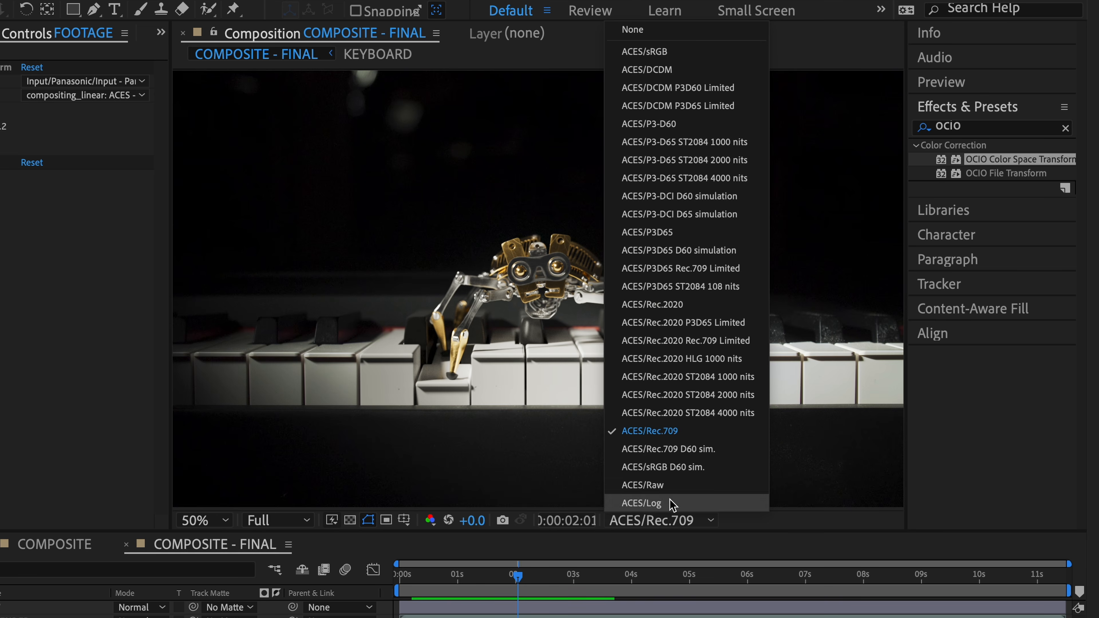
left_click(705, 31)
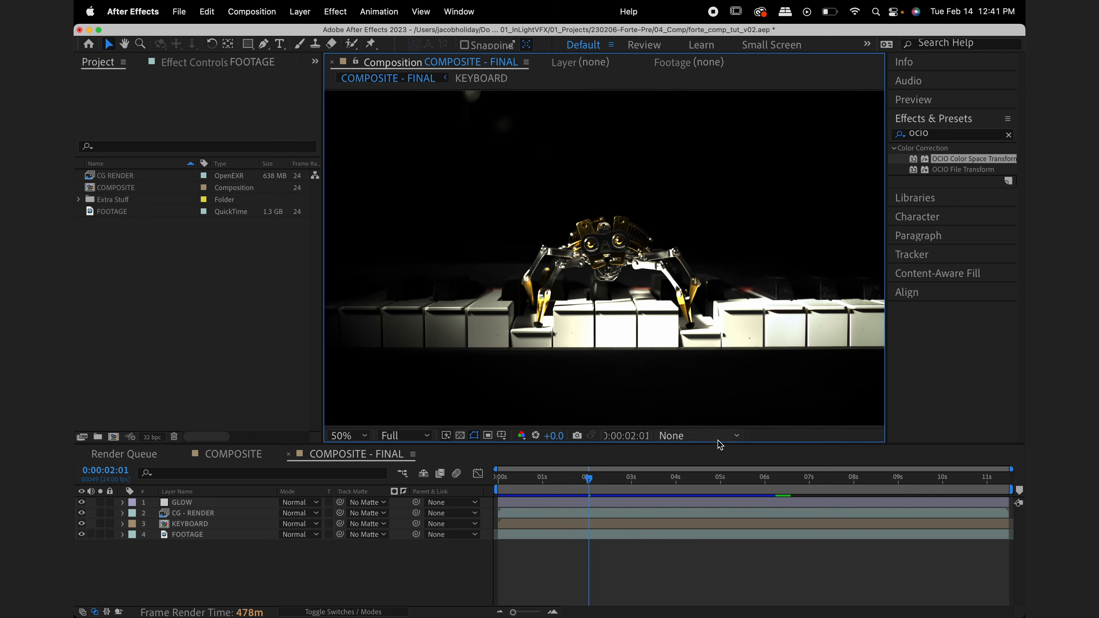
left_click(719, 436)
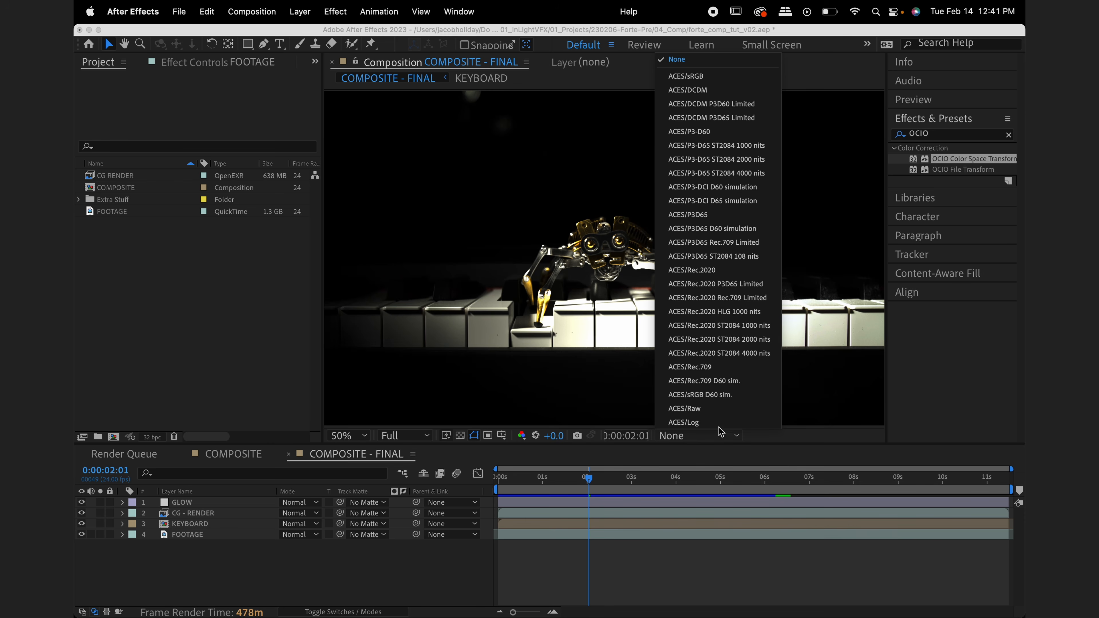
left_click(722, 77)
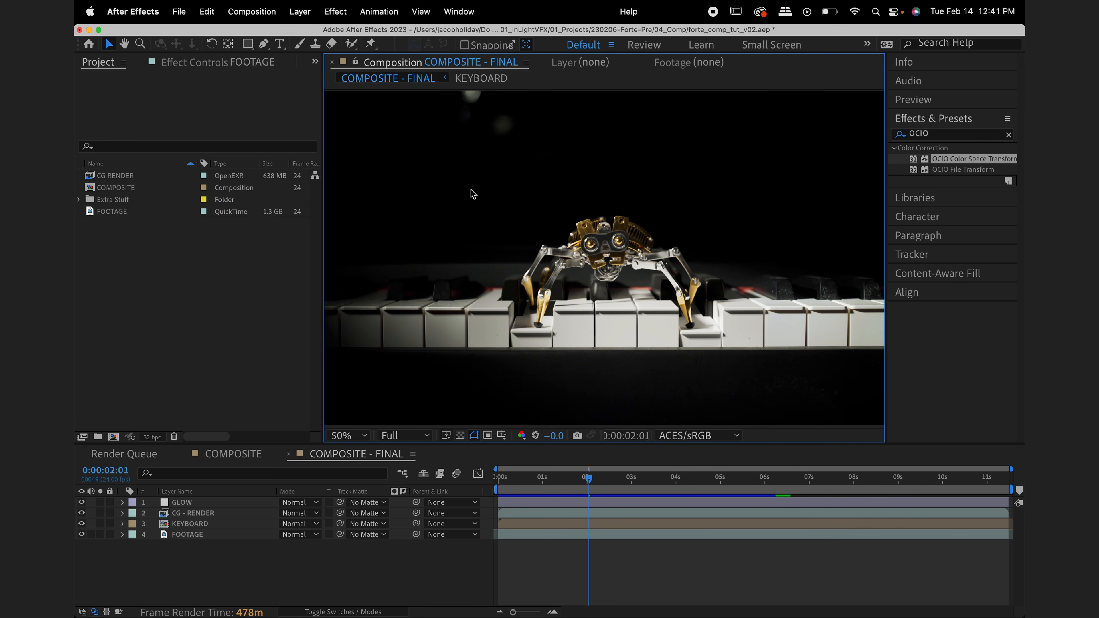
Add COMPOSITE - FINAL to the render queue and open the color settings of its output module
left_click(271, 15)
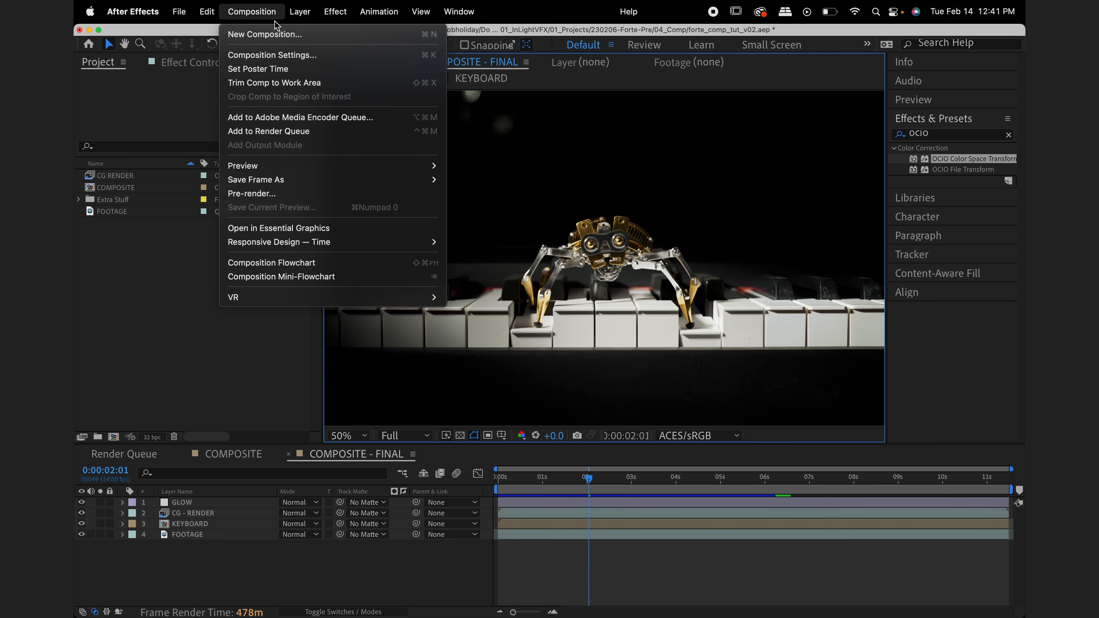
left_click(332, 131)
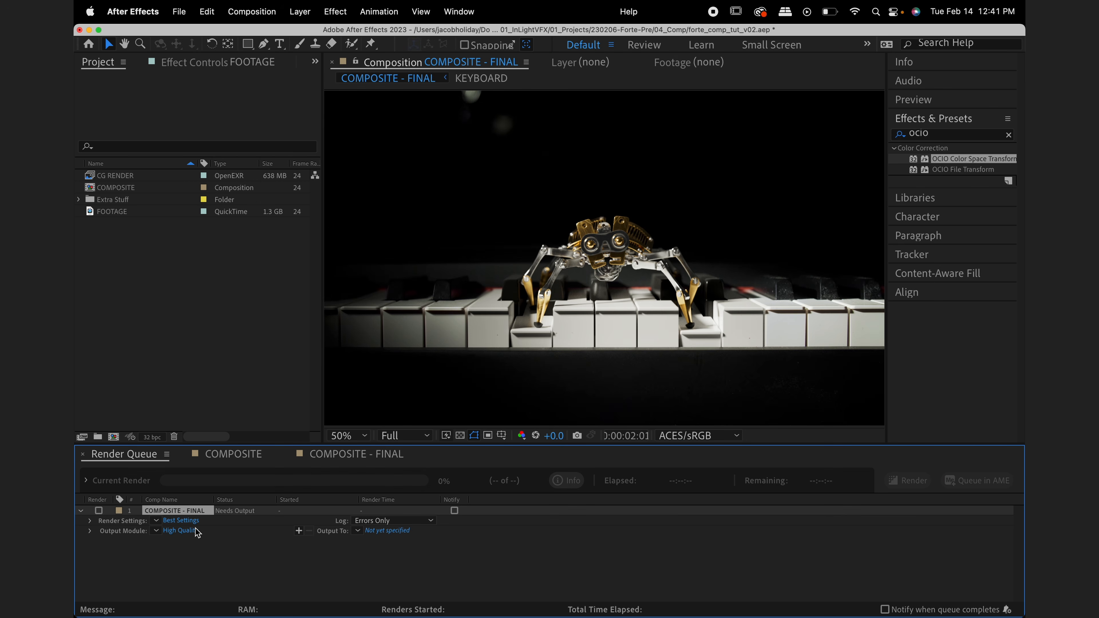
left_click(196, 532)
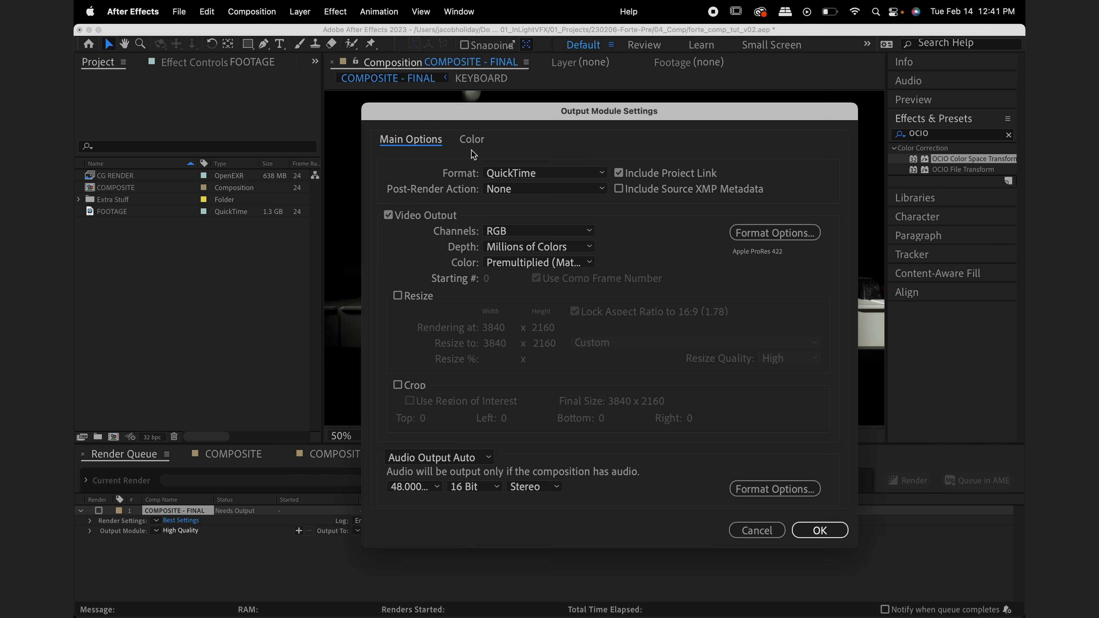
left_click(472, 139)
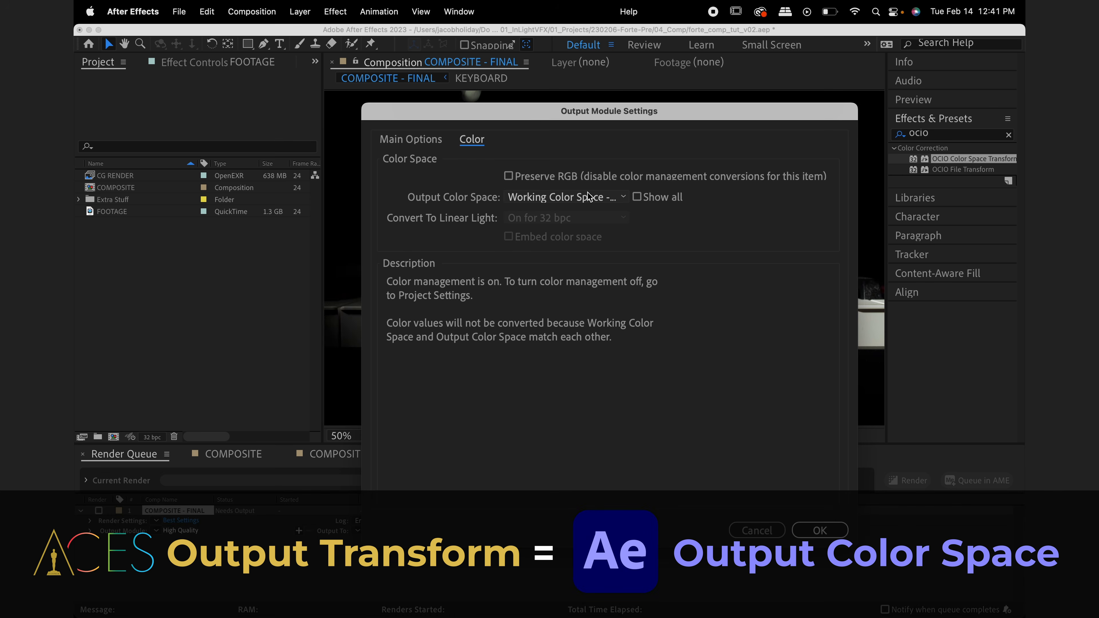
Set the output color space to Output/Output - sRGB in the output module and start the render
left_click(597, 197)
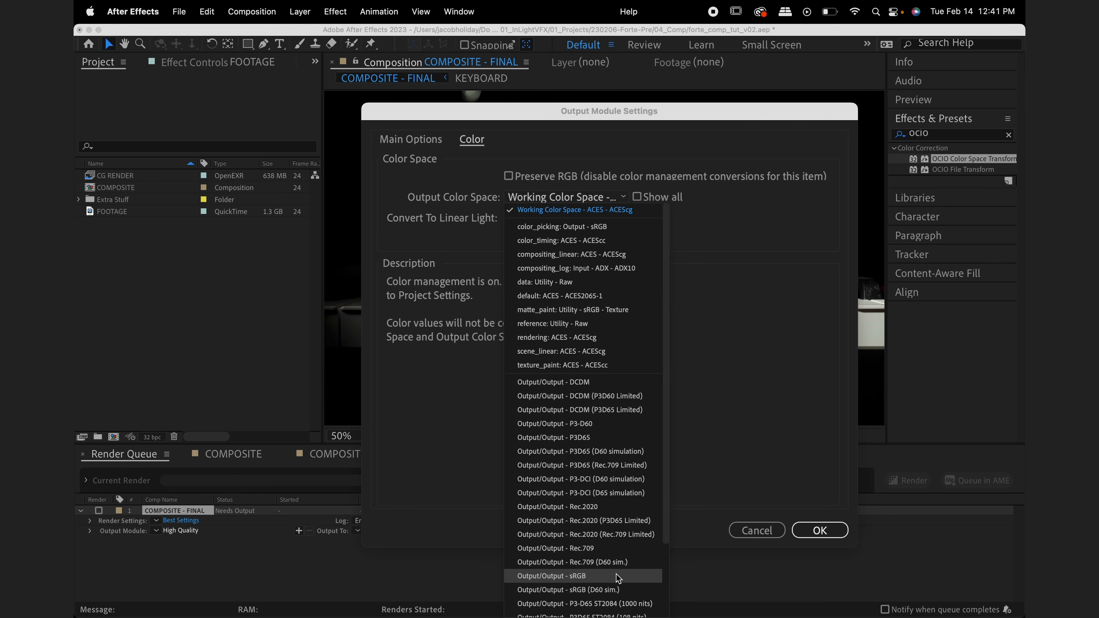
left_click(605, 576)
left_click(836, 530)
left_click(908, 480)
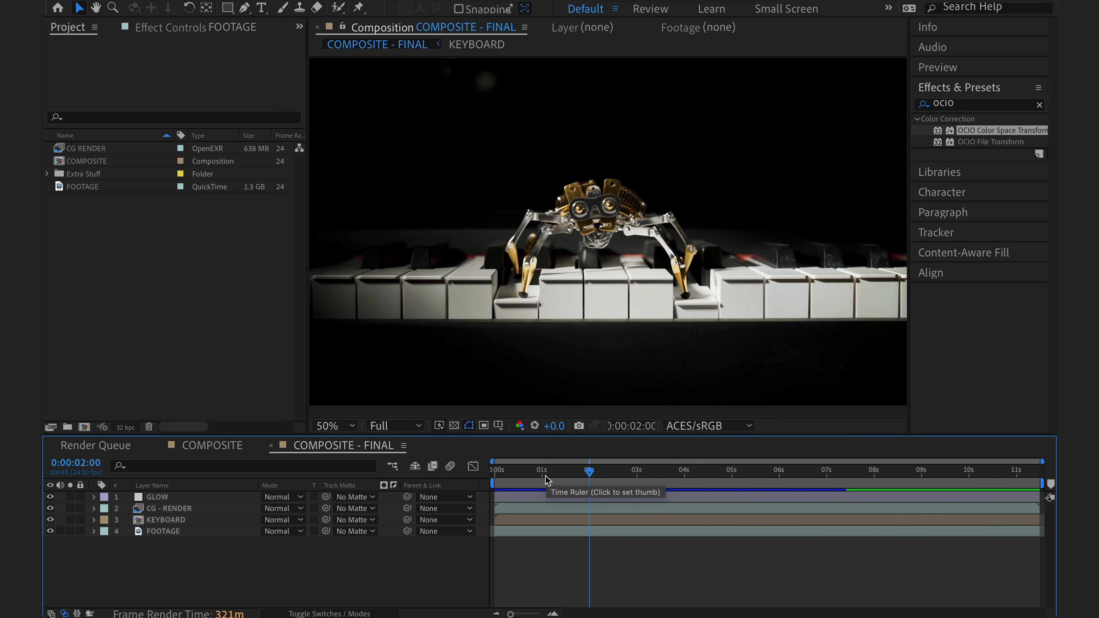
Create a new adjustment layer above the GLOW layer in COMPOSITE - FINAL and name it ACES
right_click(441, 554)
mouse_move(604, 441)
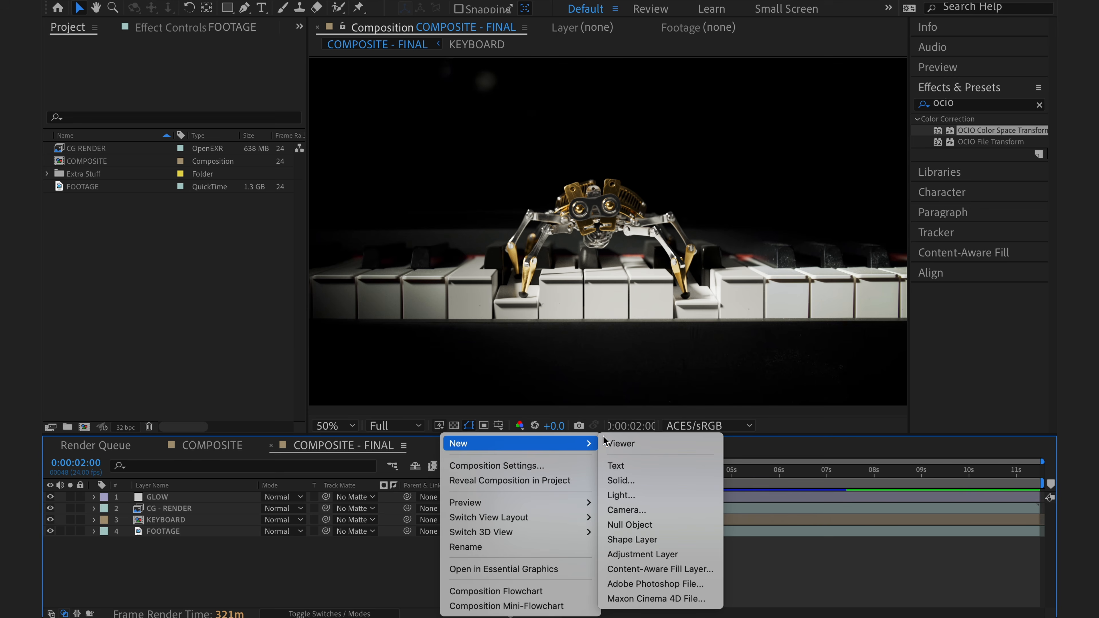
left_click(685, 554)
key("Return")
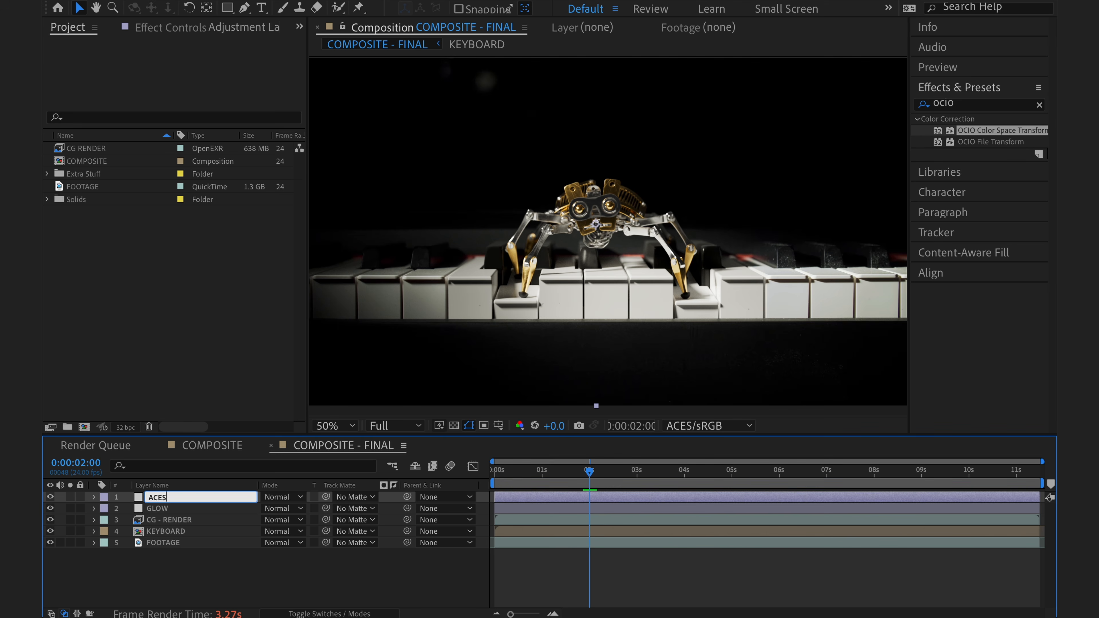
type("ACES")
key("Return")
Apply OCIO Color Space Transform to the ACES layer and set its output color space to Output/Output - sRGB
left_click_drag(1010, 131, 223, 499)
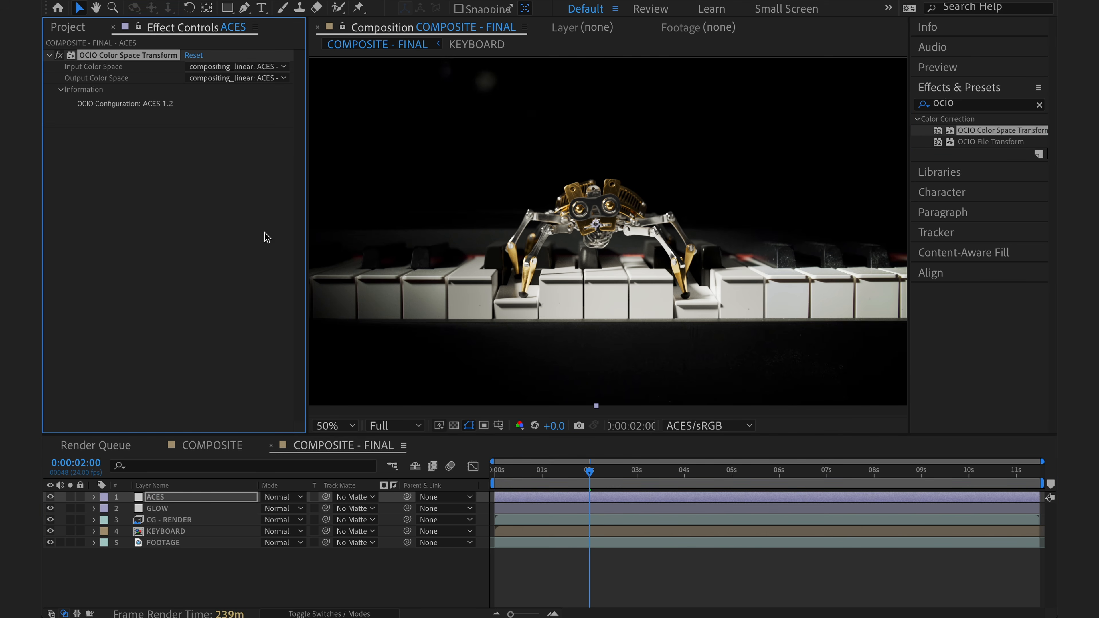
left_click(257, 67)
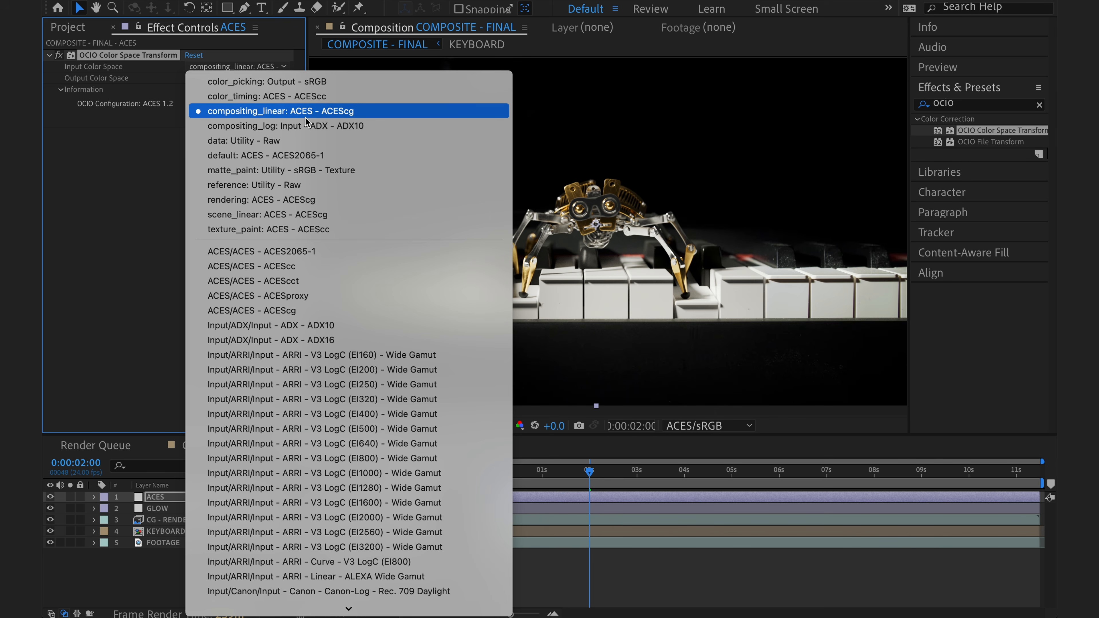
left_click(285, 65)
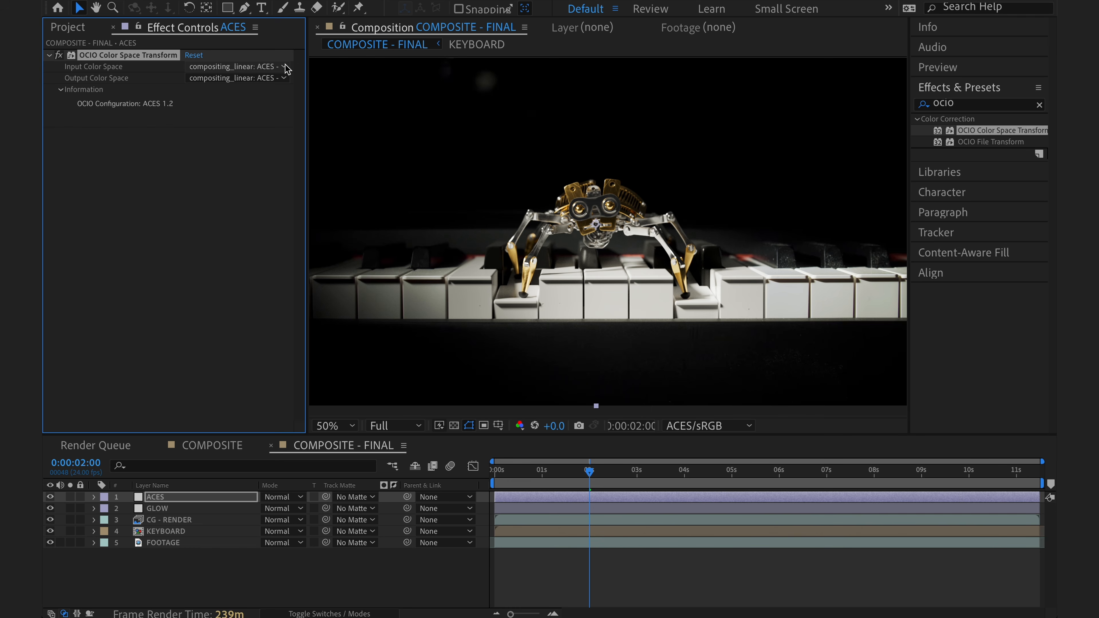
left_click(280, 82)
scroll(314, 314, "down", 20)
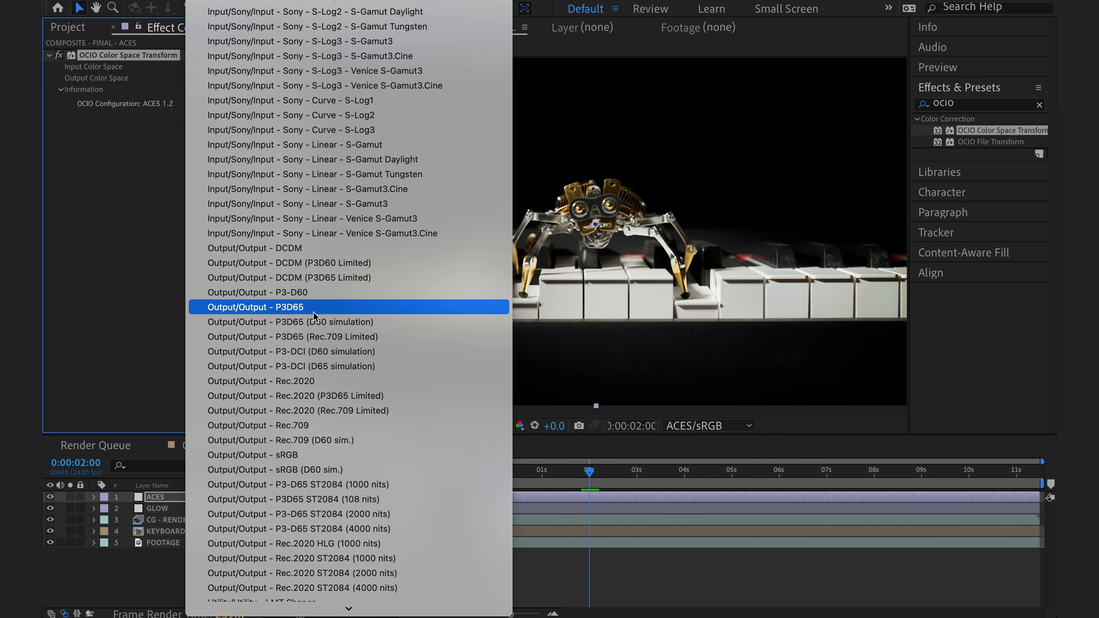
left_click(345, 439)
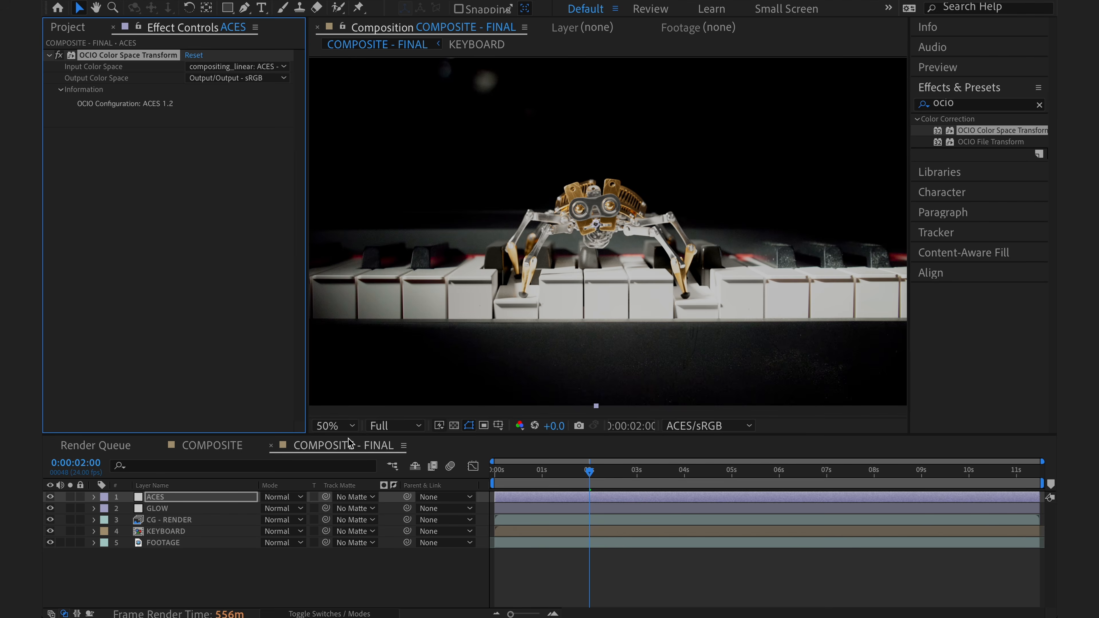
Magnify the COMPOSITE - FINAL viewer to 100% and set its display color space to None
scroll(576, 329, "up", 1)
scroll(577, 324, "up", 1)
left_click_drag(576, 320, 594, 315)
scroll(589, 329, "down", 1)
left_click(720, 429)
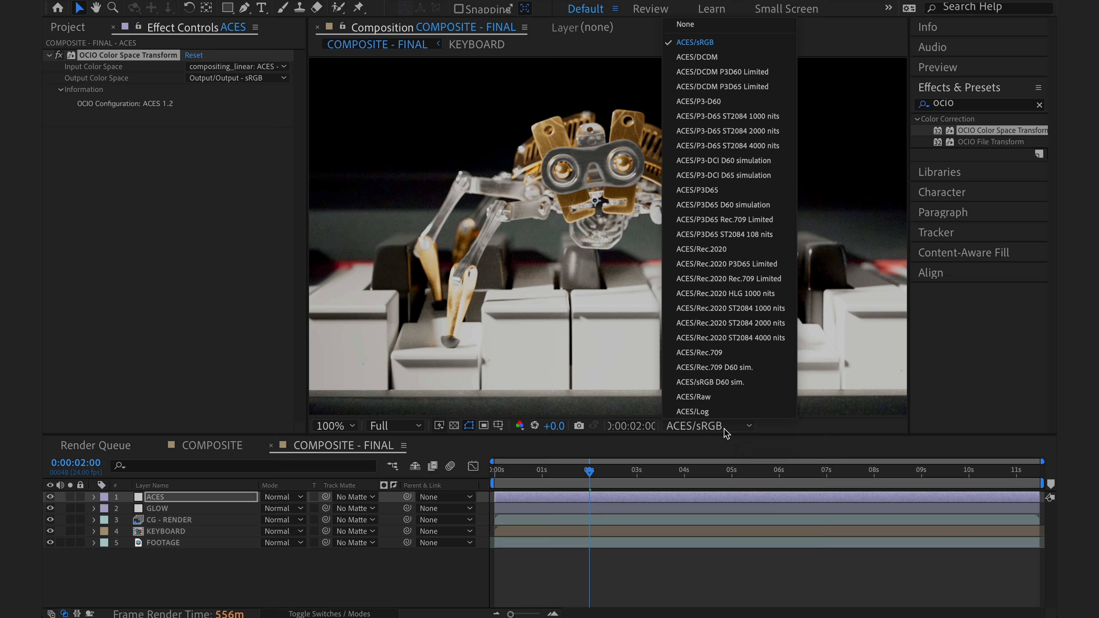
key("Escape")
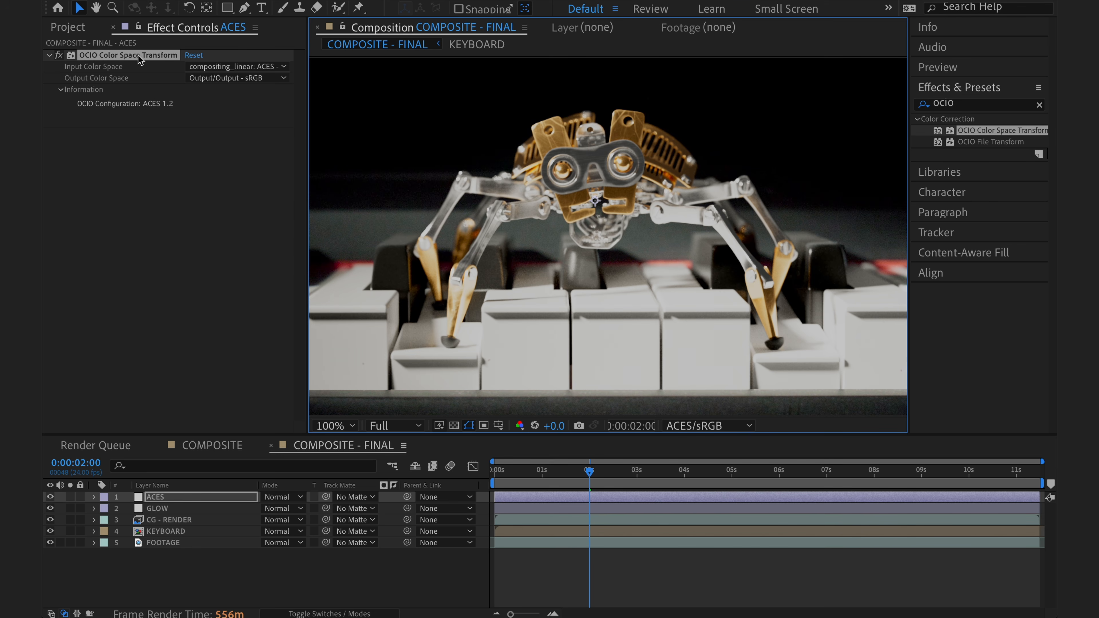
left_click(719, 434)
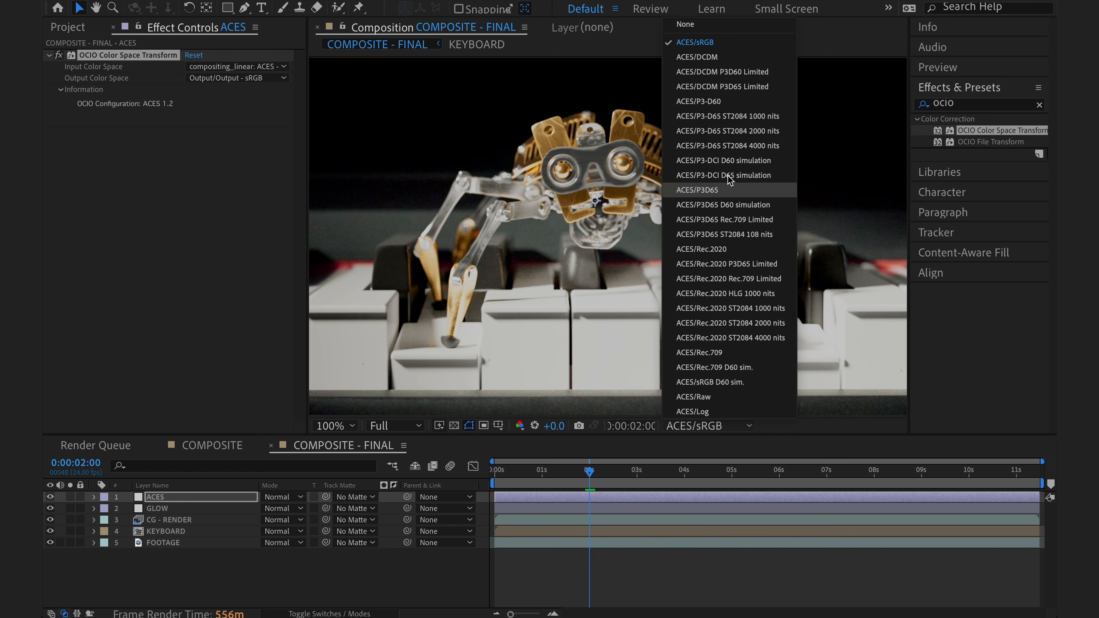
left_click(735, 27)
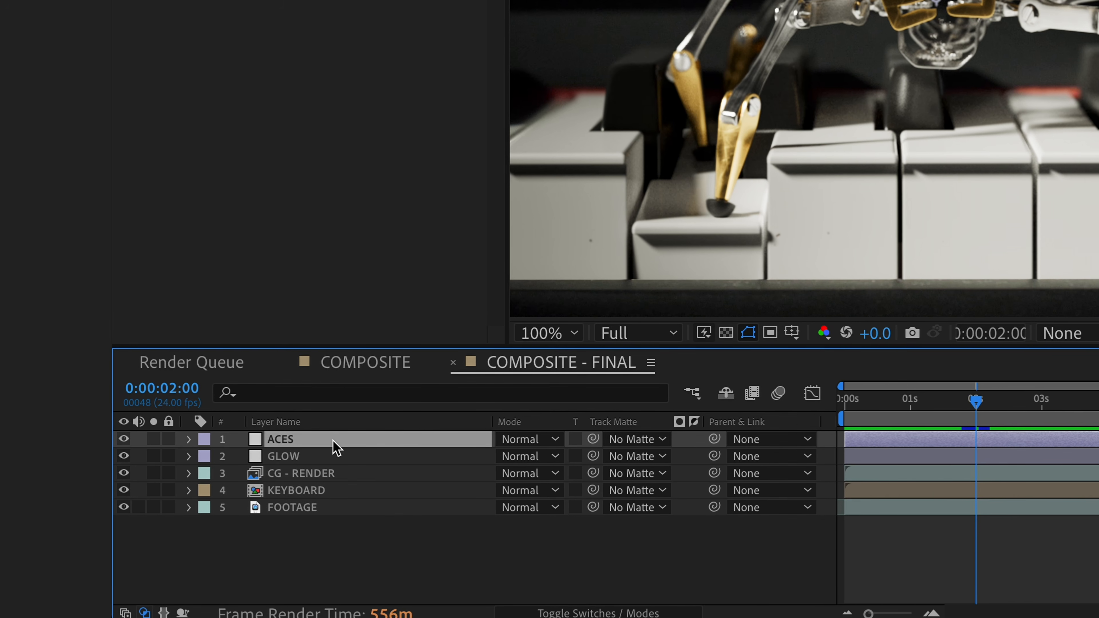
Rename the ACES adjustment layer as "ACES - View Transform / Output Transform"
key("Return")
left_click(340, 445)
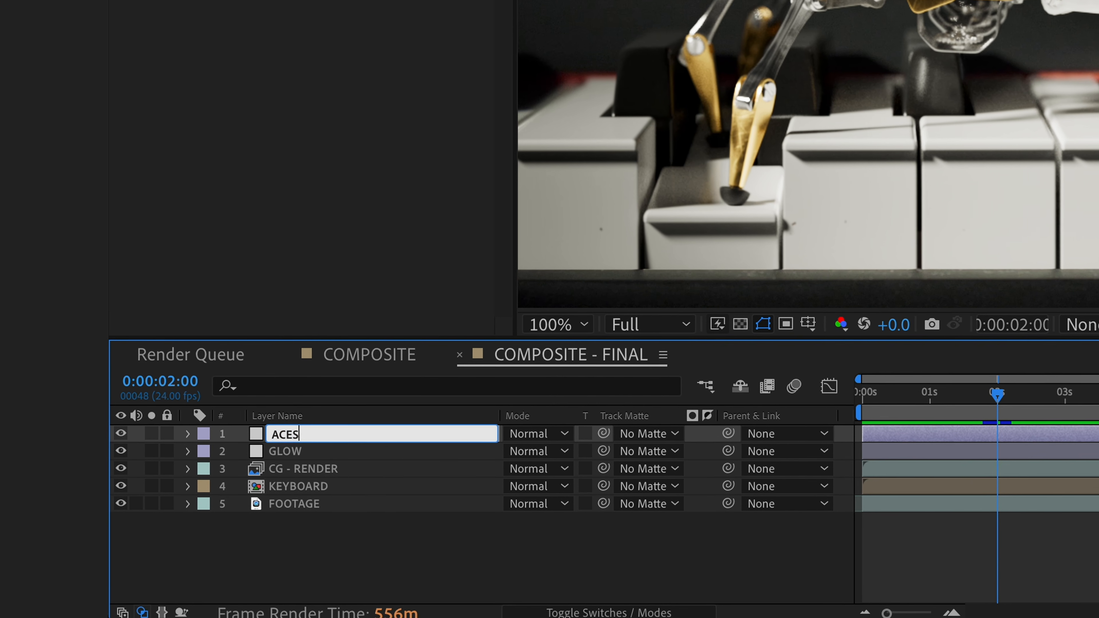
type("- View Transform")
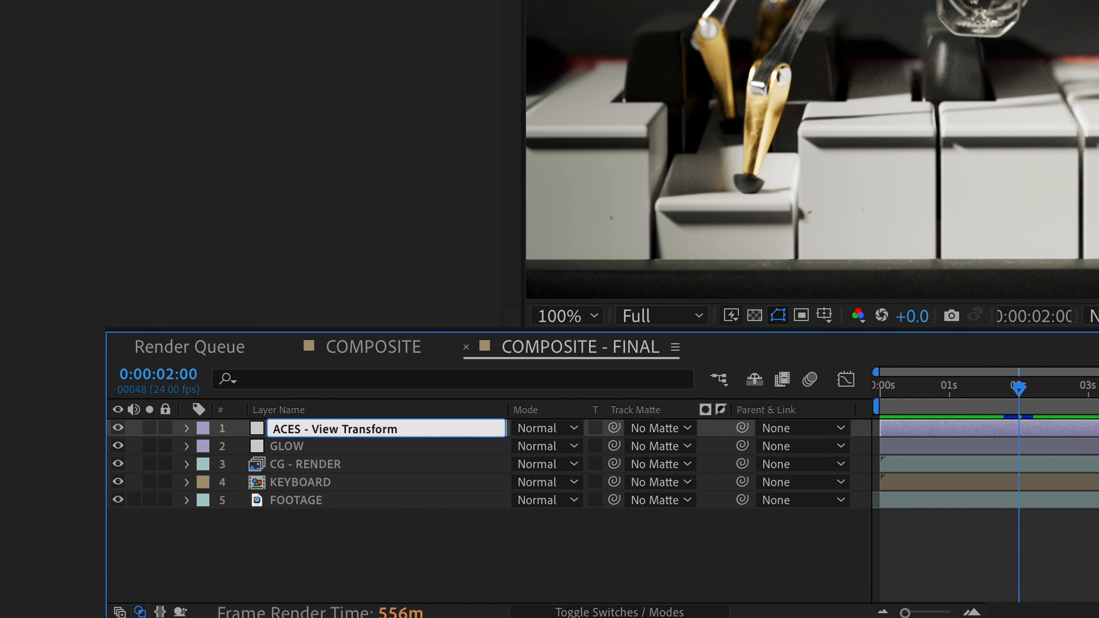
type(" / ")
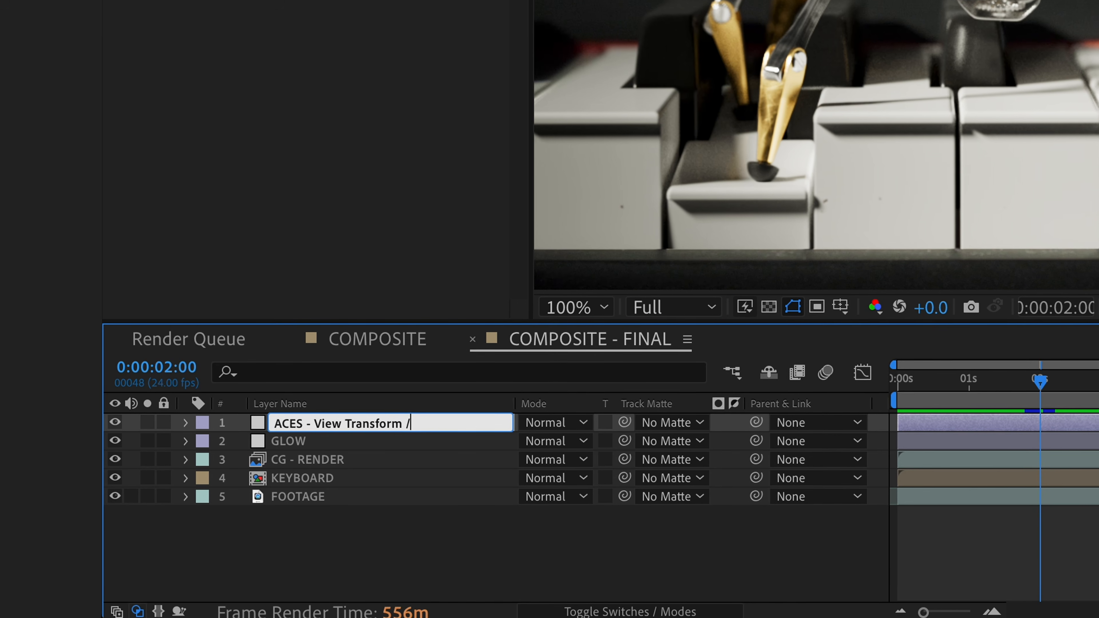
type("Output Transform")
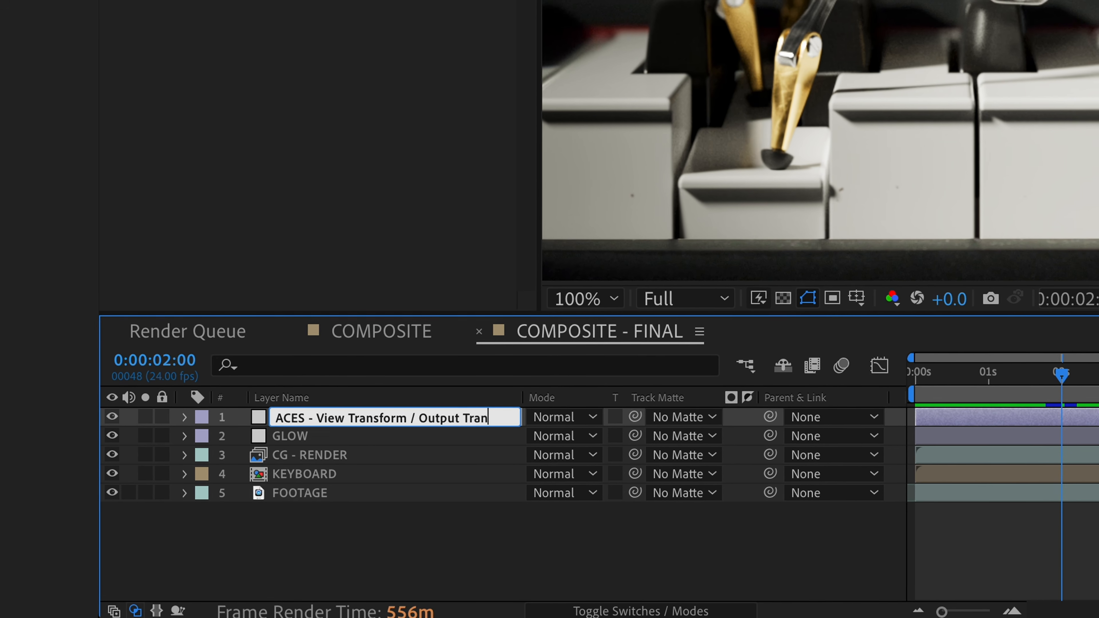
key("Return")
Add COMPOSITE - FINAL to the render queue with Preserve RGB enabled in its output module's color settings
left_click(252, 11)
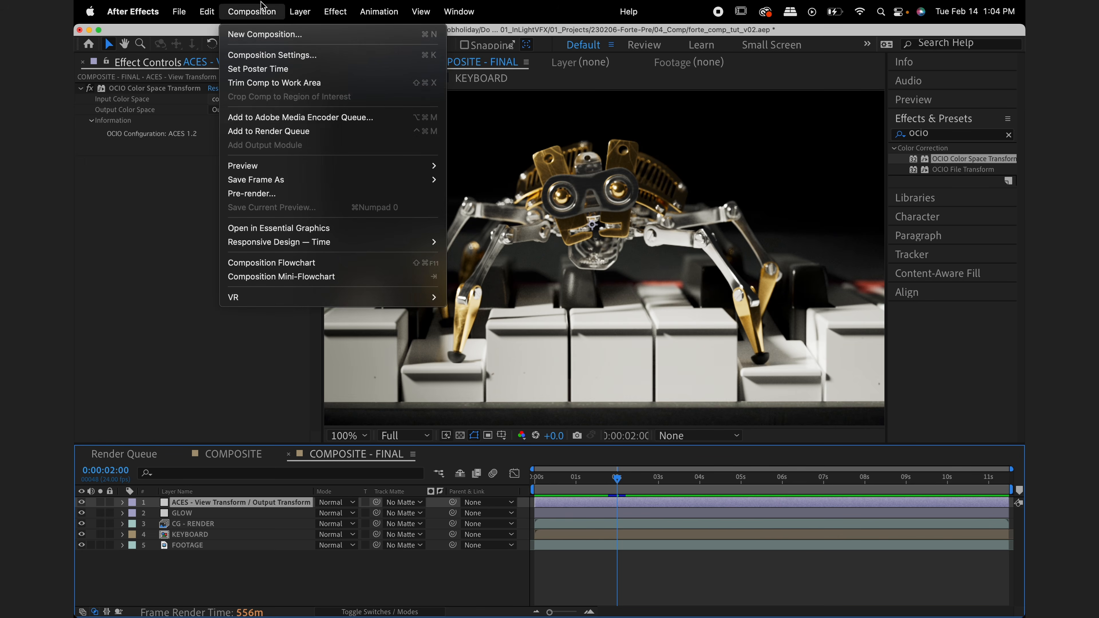
left_click(339, 131)
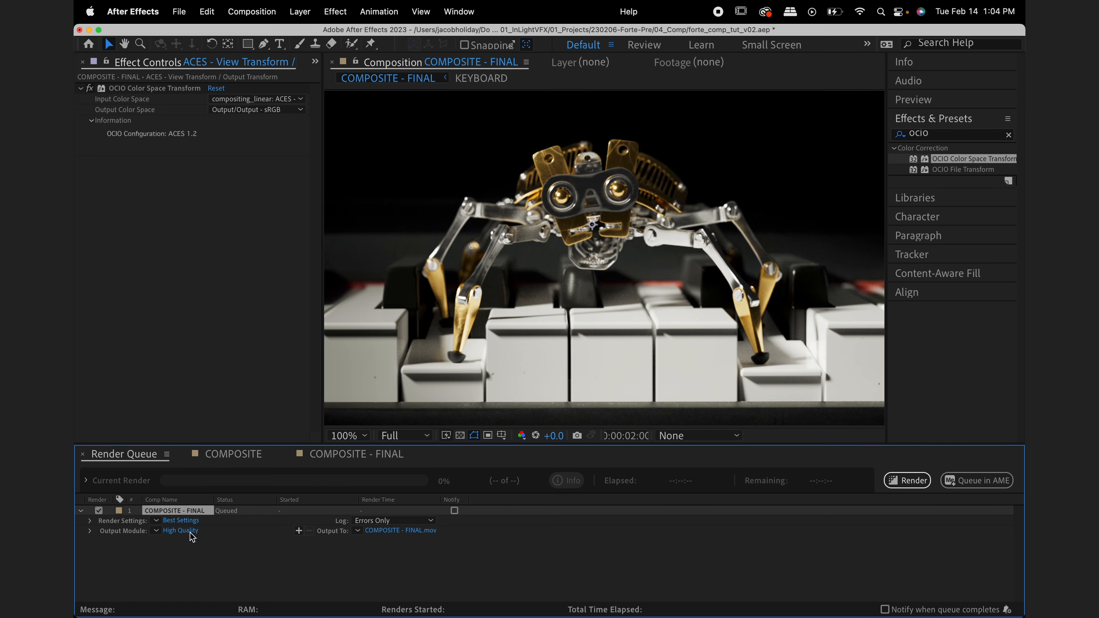
left_click(182, 531)
left_click(472, 140)
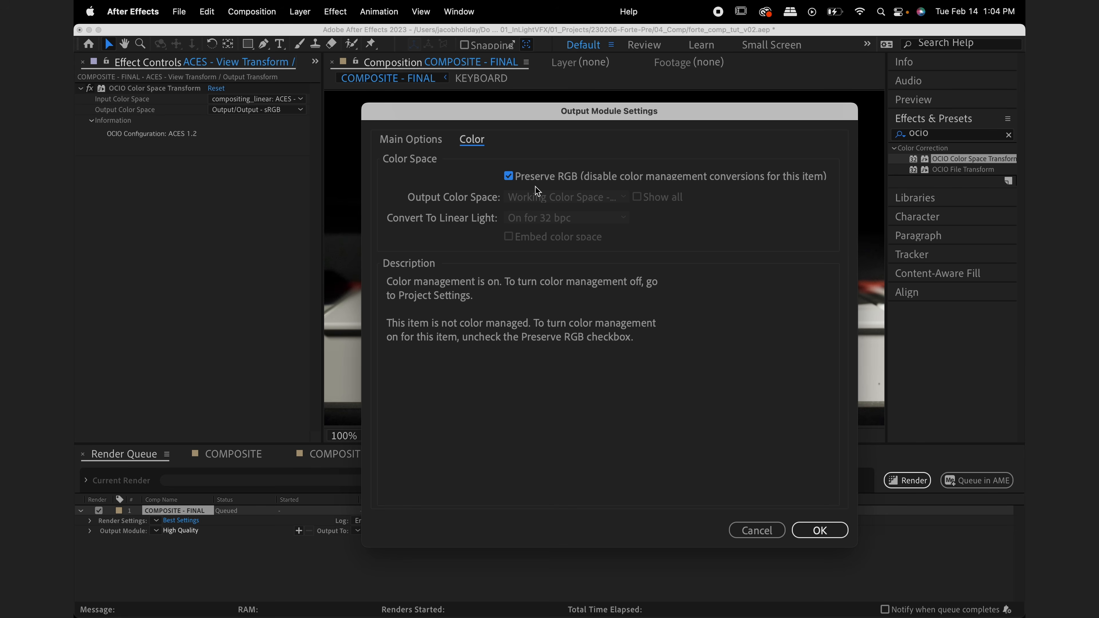
left_click(819, 530)
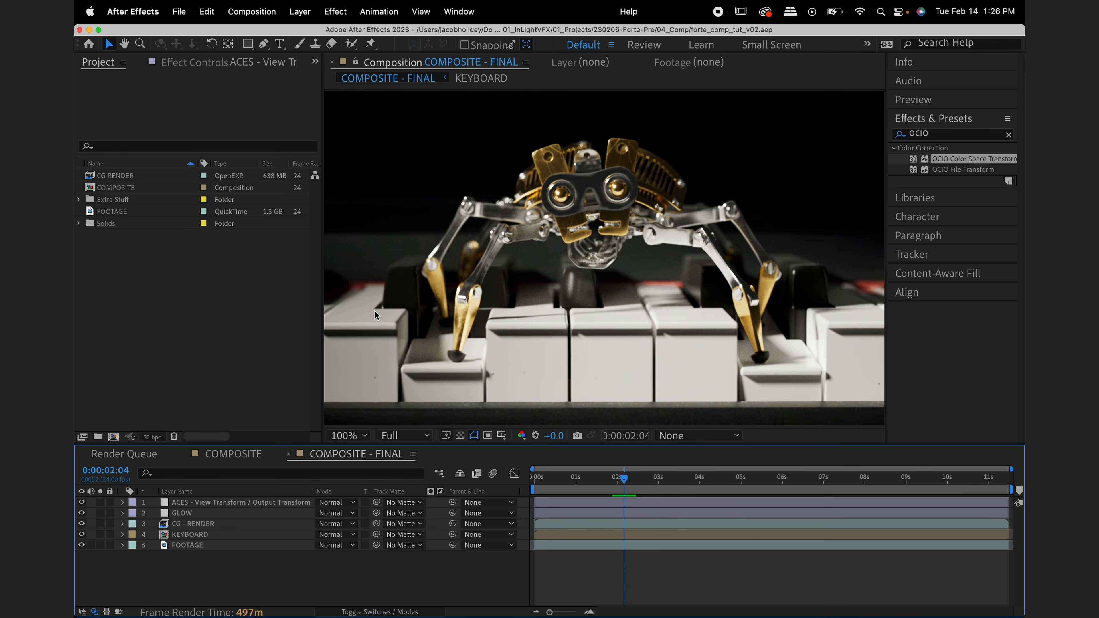
Delete the "ACES - View Transform / Output Transform" layer and set the viewer's display color space to ACES/sRGB
left_click(292, 503)
key("Delete")
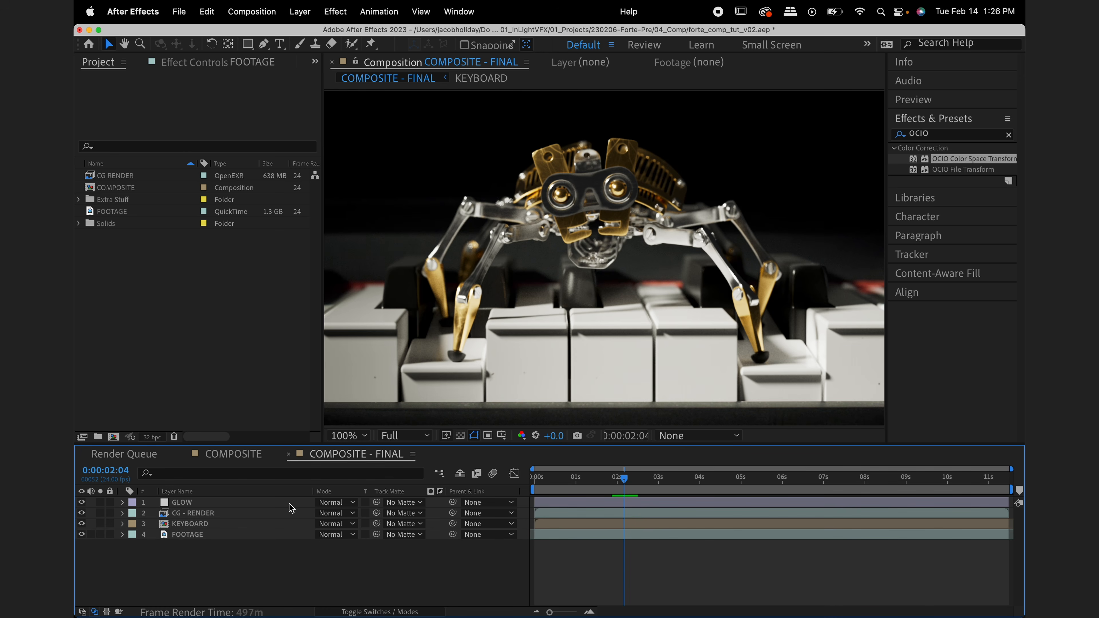
left_click(693, 437)
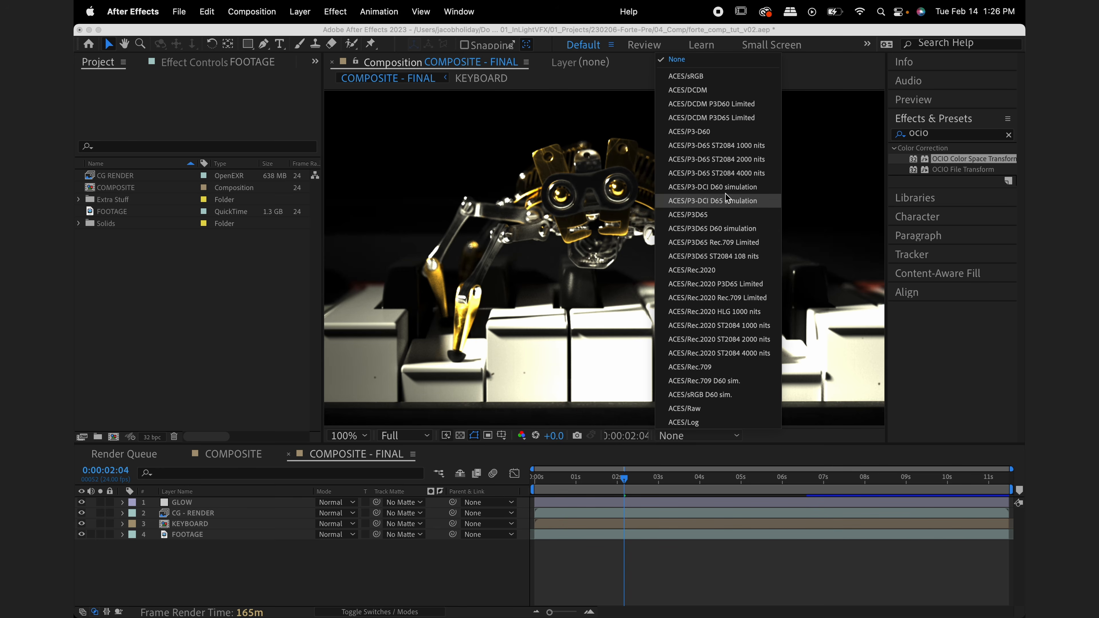
left_click(725, 78)
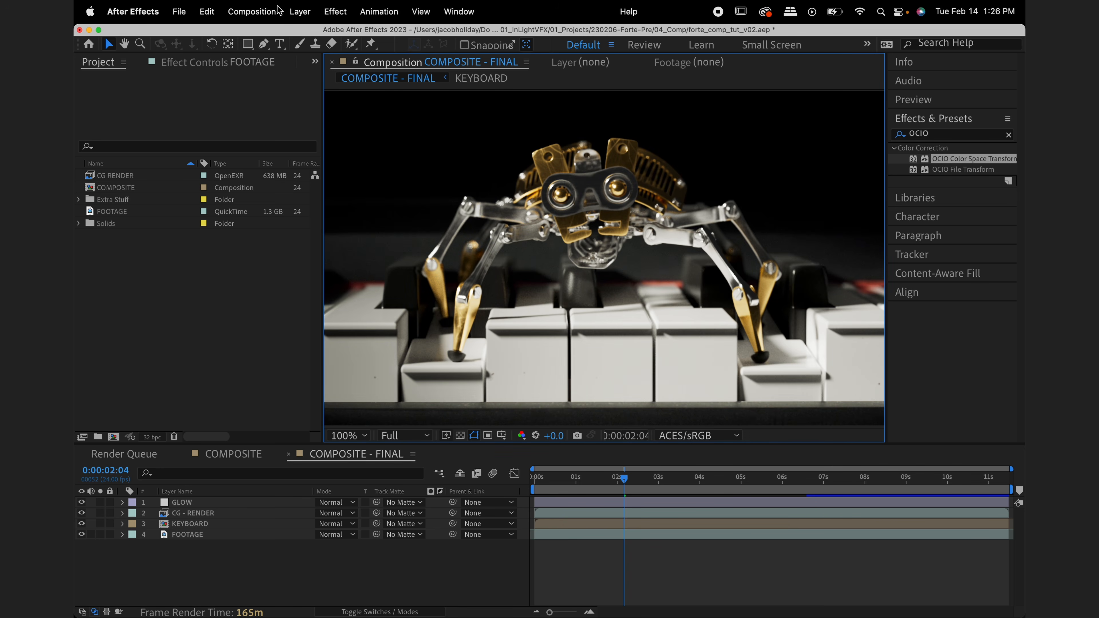
Queue COMPOSITE - FINAL for rendering without the adjustment layer and open its output module's color settings
left_click(265, 11)
left_click(348, 138)
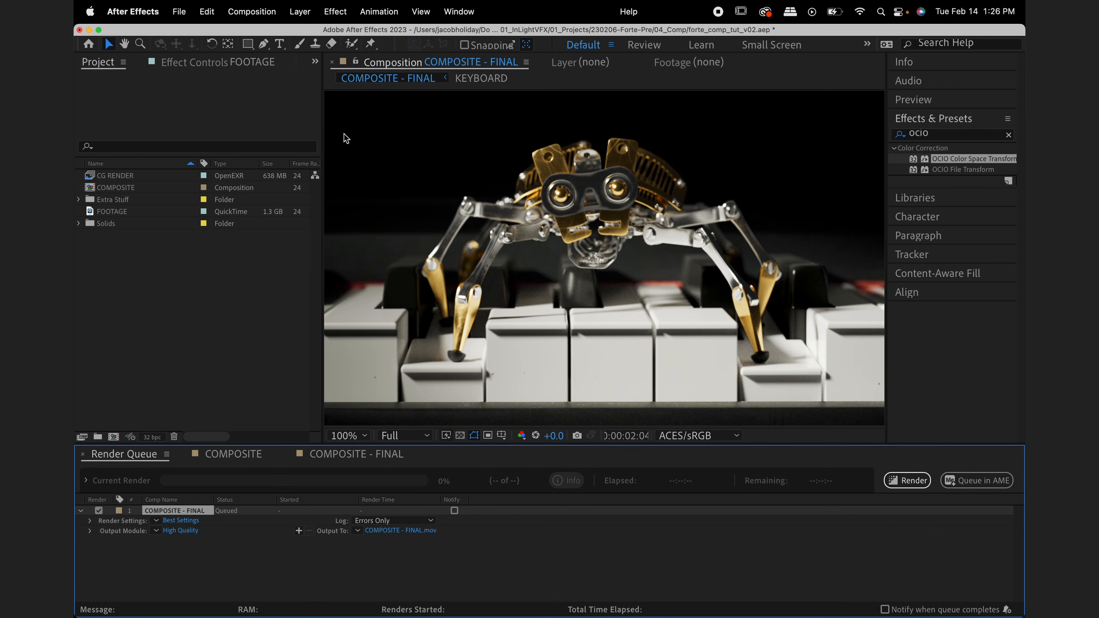
left_click(181, 531)
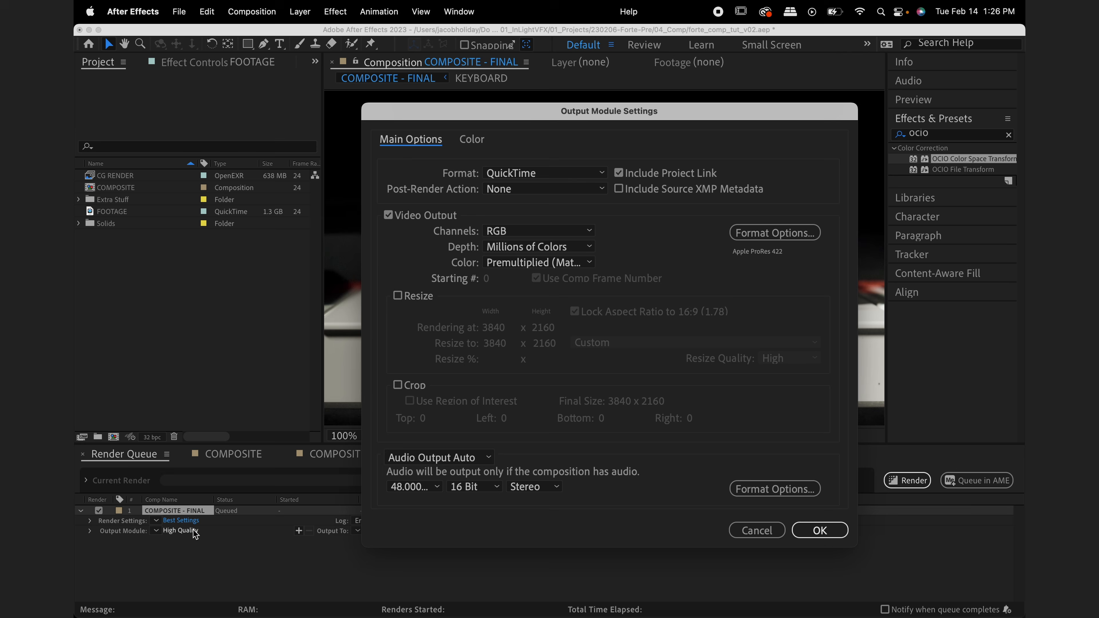
left_click(478, 141)
Look through the available output color spaces and enable Show all to include every color space
left_click(606, 200)
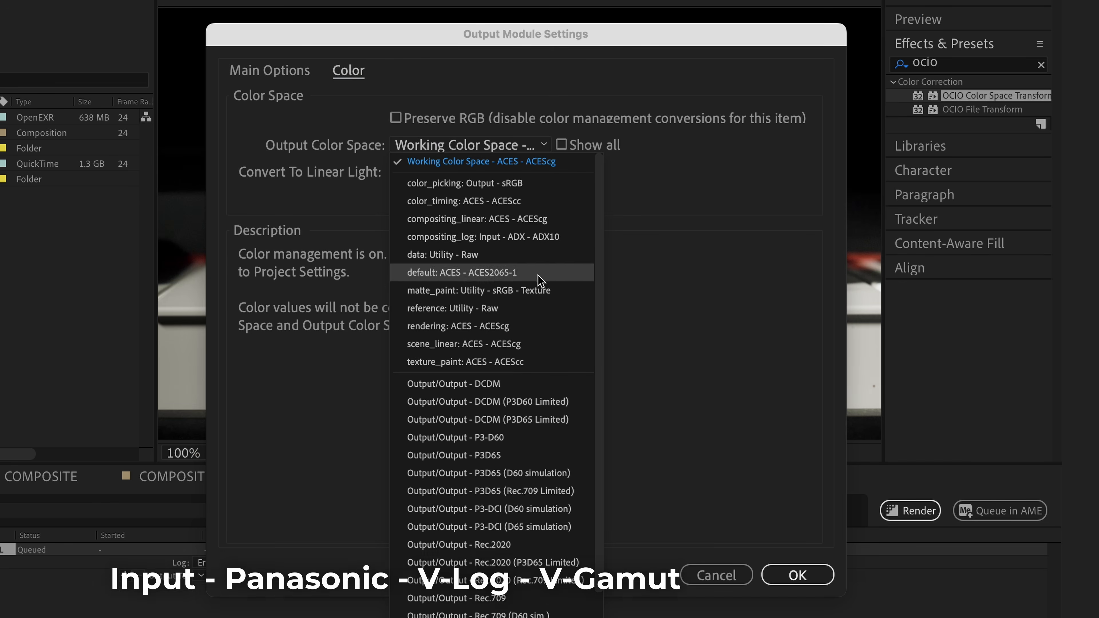
scroll(540, 279, "down", 3)
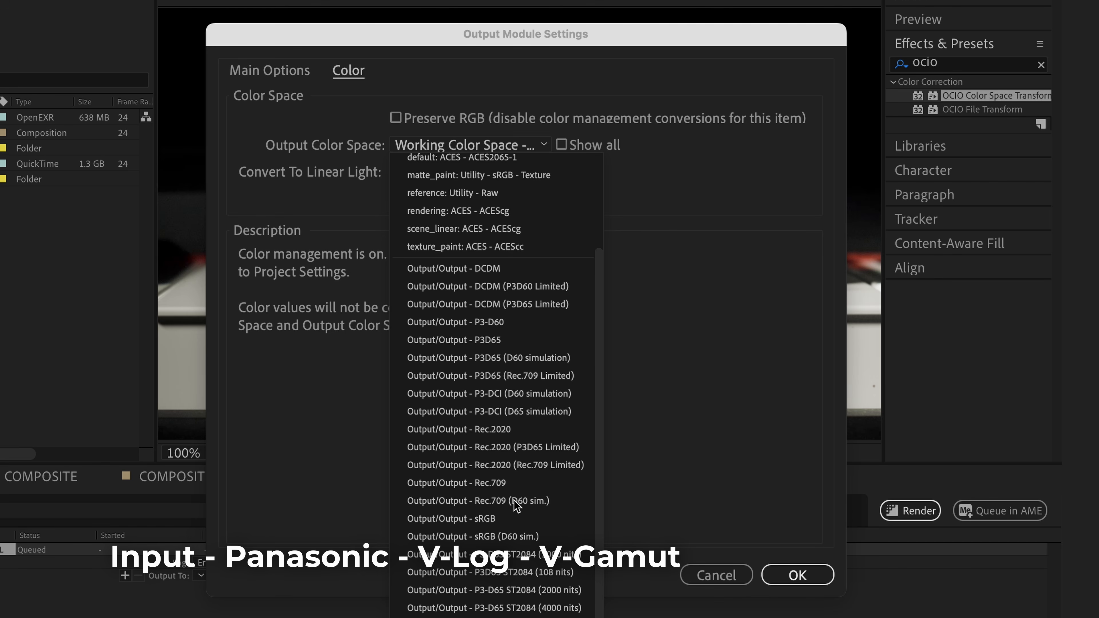
scroll(515, 501, "up", 3)
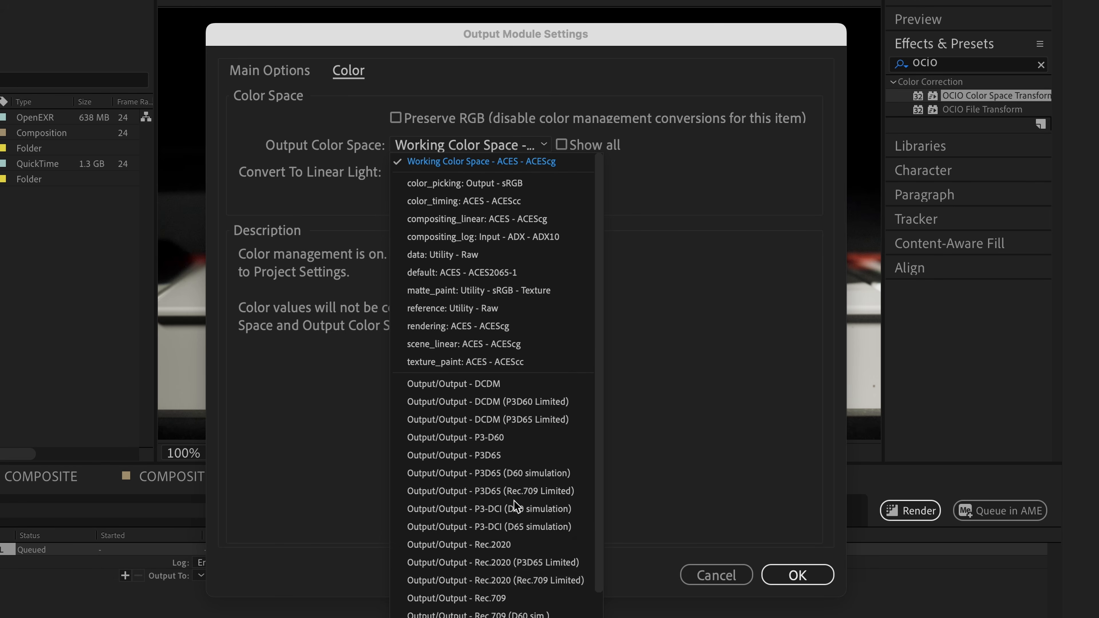
scroll(514, 501, "down", 3)
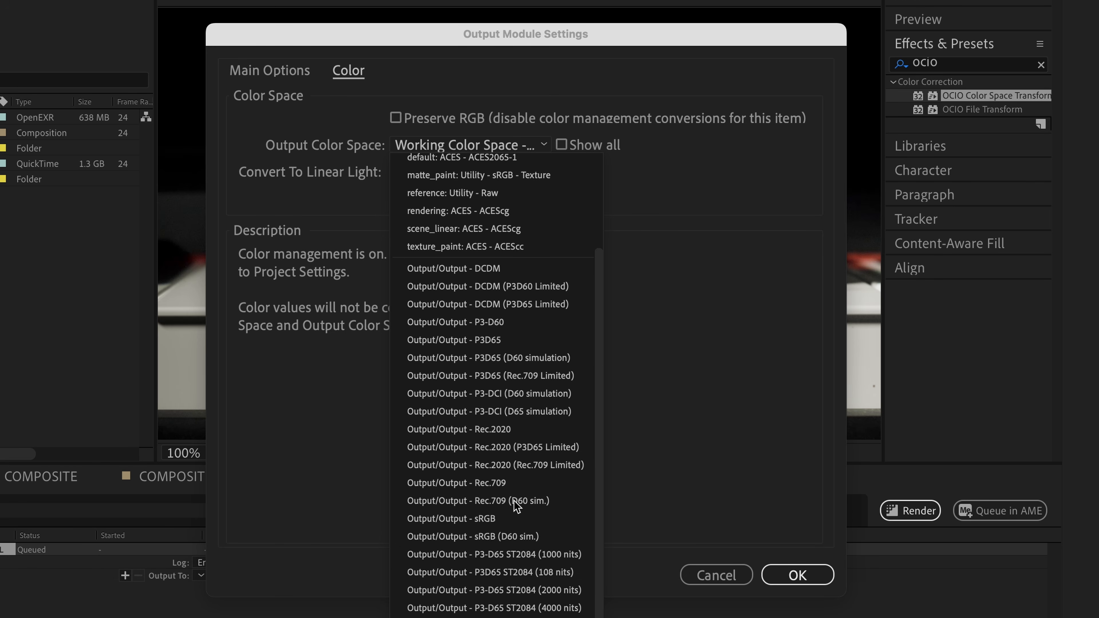
left_click(562, 145)
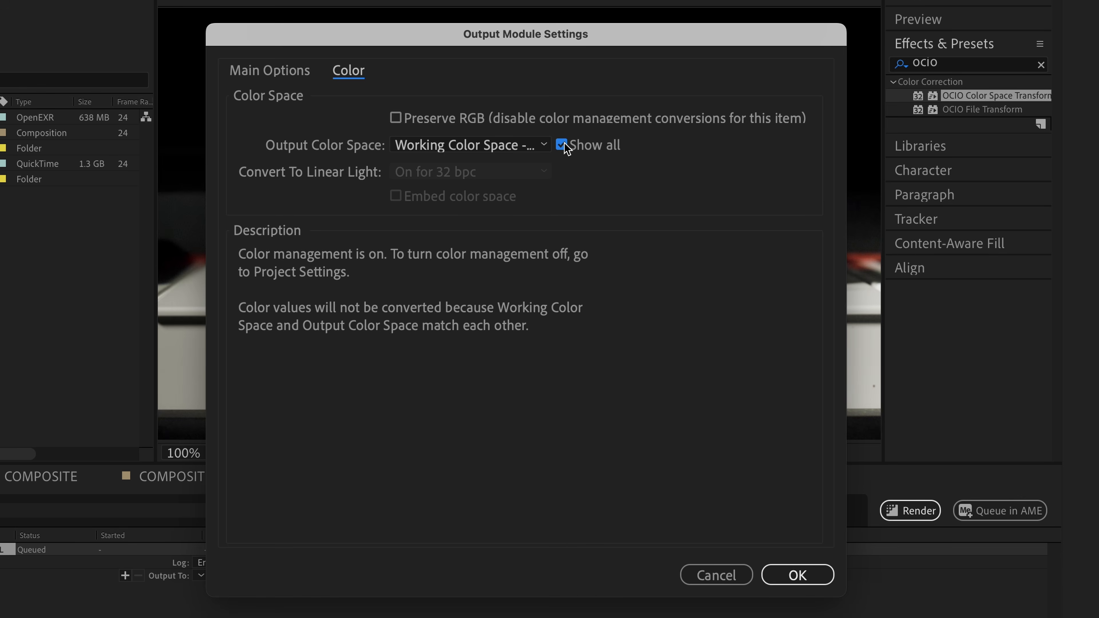
Set the output module's output color space to Input - Panasonic - V-Log - V-Gamut
left_click(546, 144)
scroll(579, 396, "down", 10)
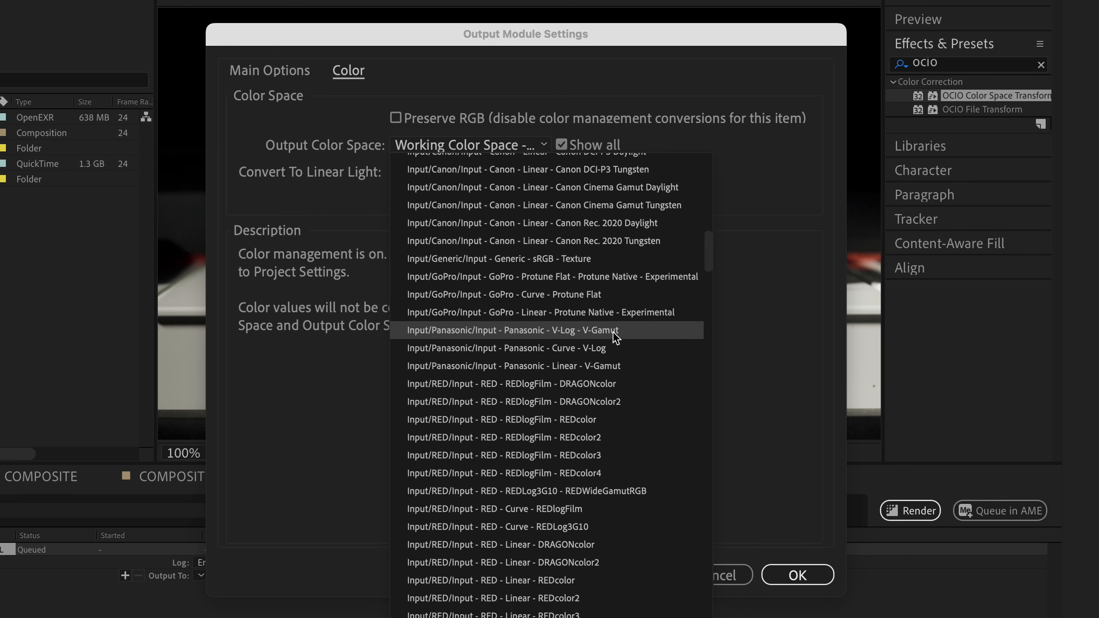
left_click(616, 331)
Change the output module's format to OpenEXR Sequence and apply the output settings
left_click(295, 78)
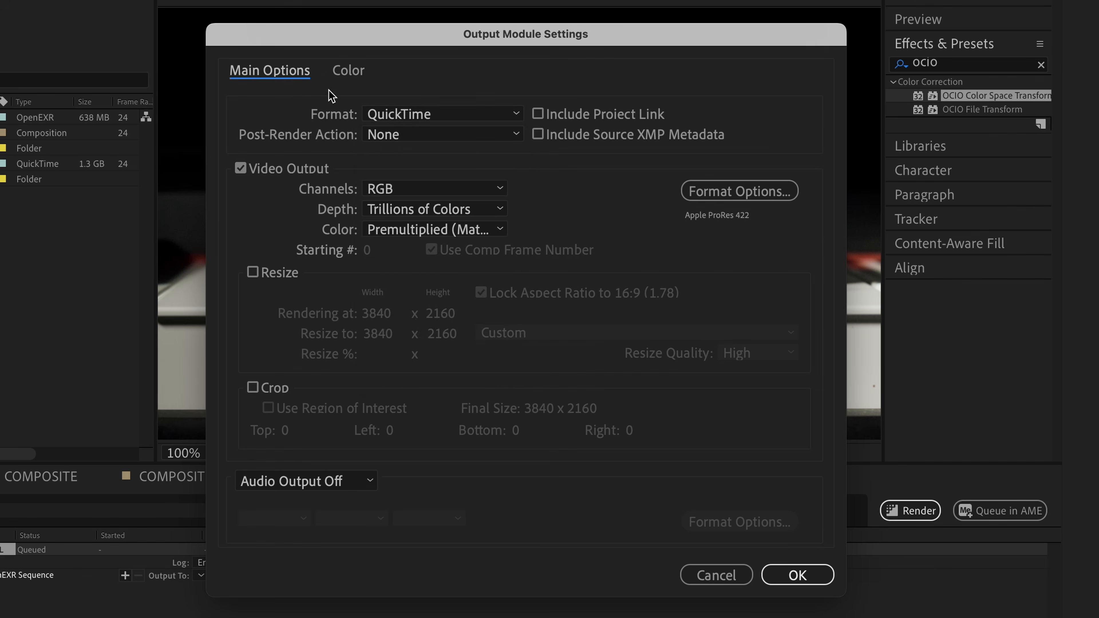
left_click(454, 116)
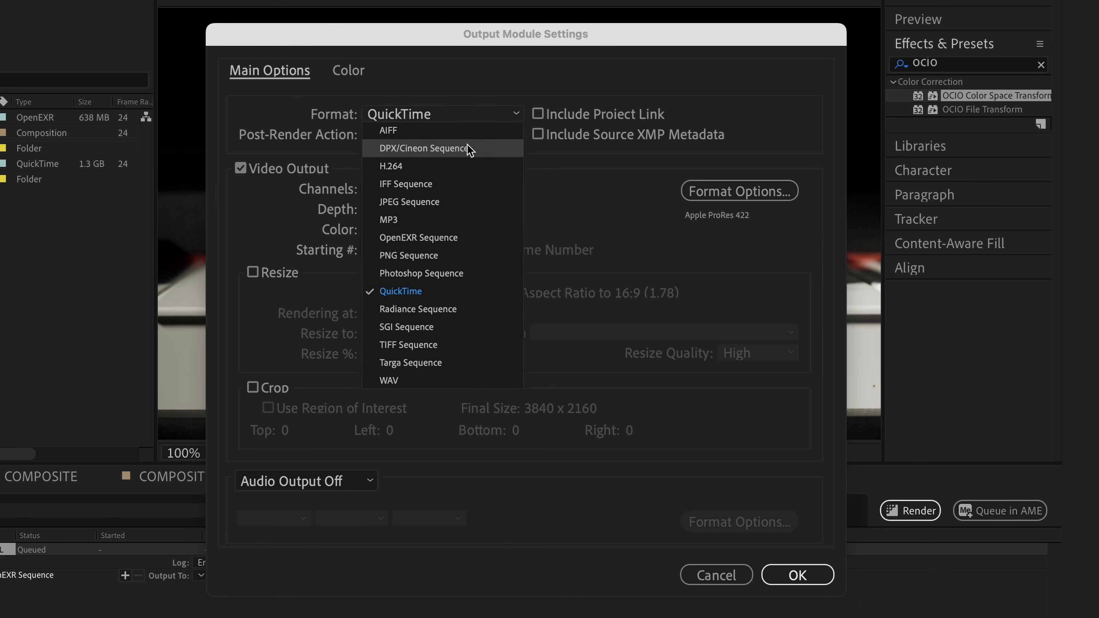
left_click(467, 241)
left_click(798, 574)
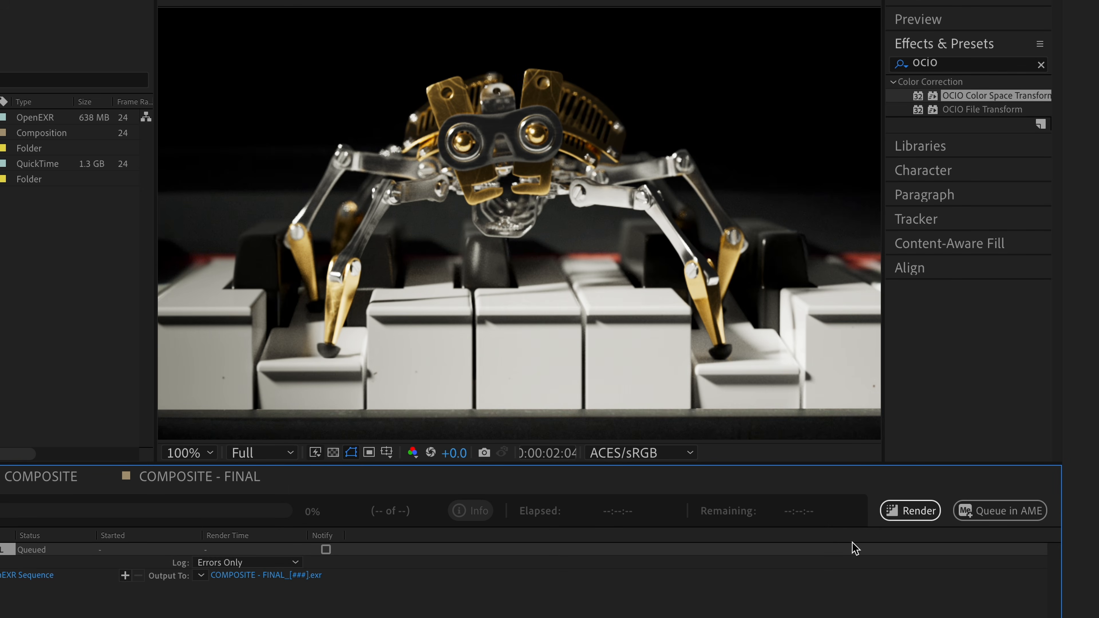
left_click(892, 516)
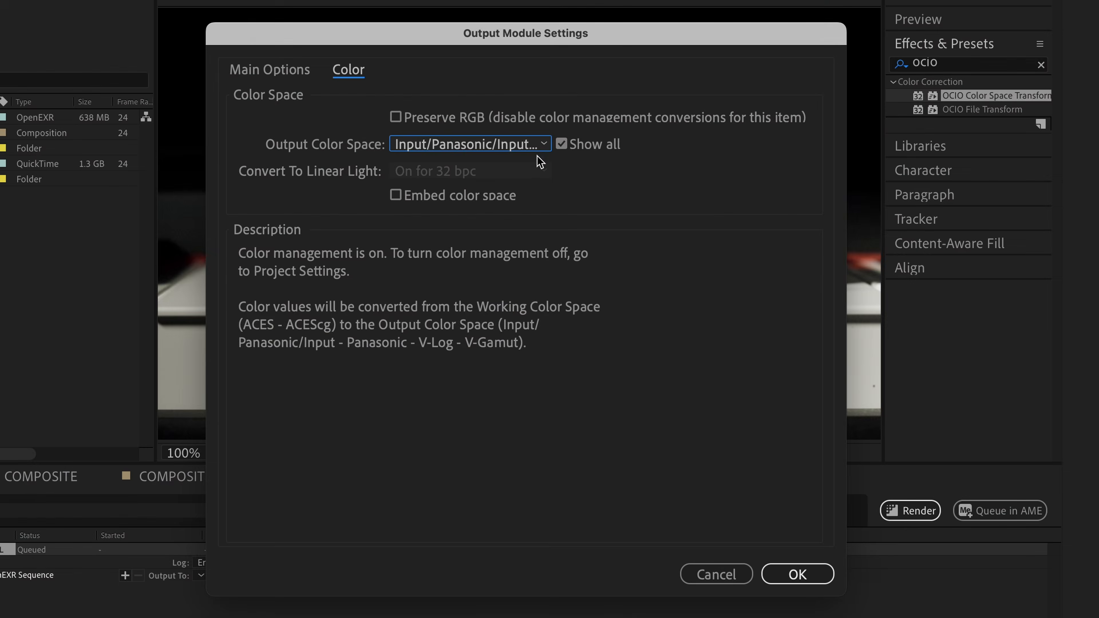
Set the OpenEXR output's color space to ACES/ACES - ACEScg and return to the main output options
left_click(470, 144)
scroll(562, 233, "up", 10)
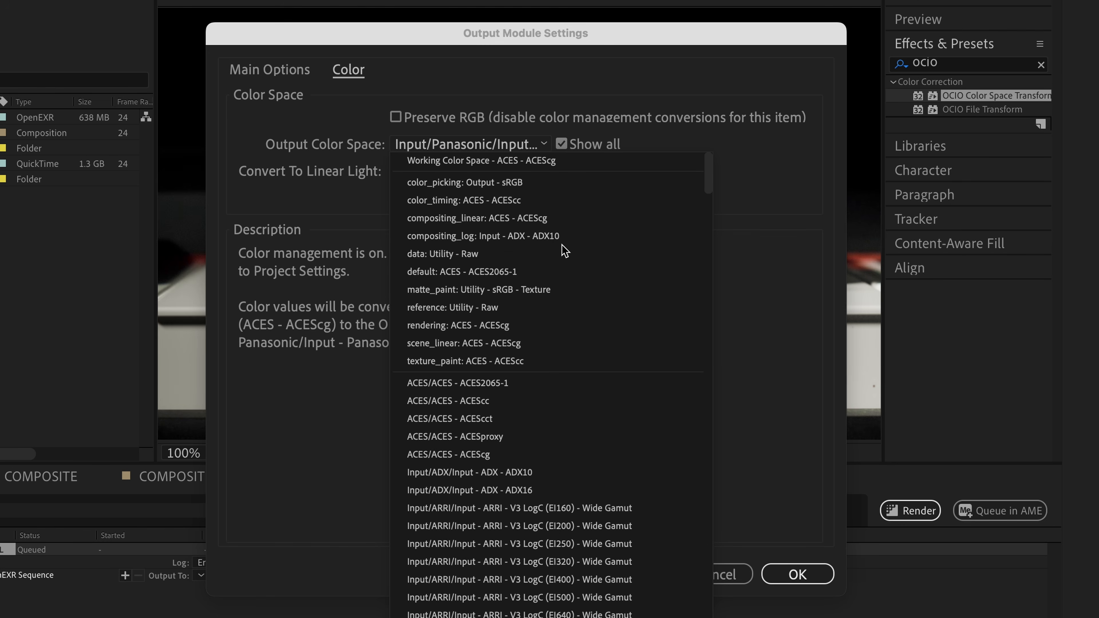
left_click(584, 455)
left_click(289, 80)
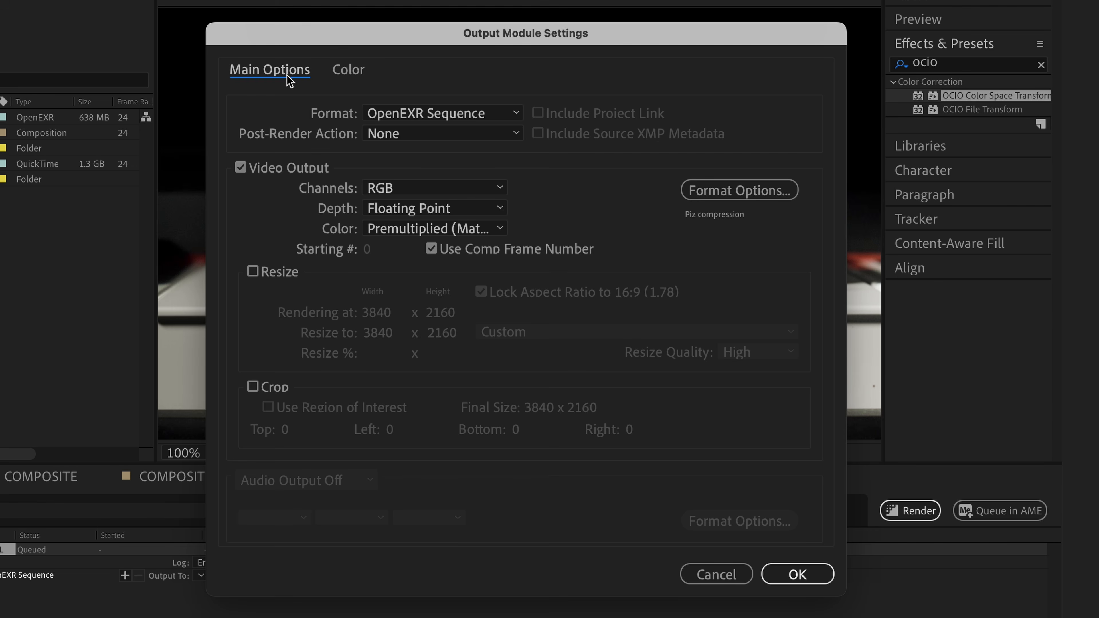